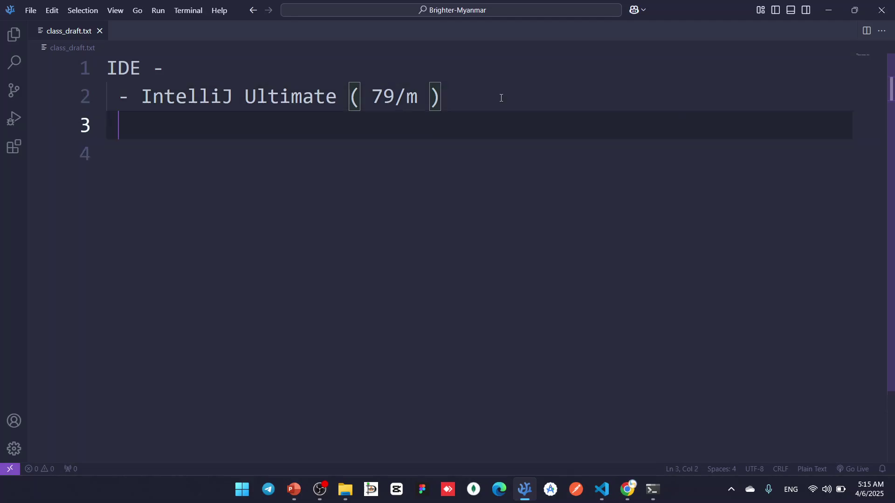
- Add "- Community Version" as the second entry in the IDE list, below IntelliJ Ultimate
text(- COmm)
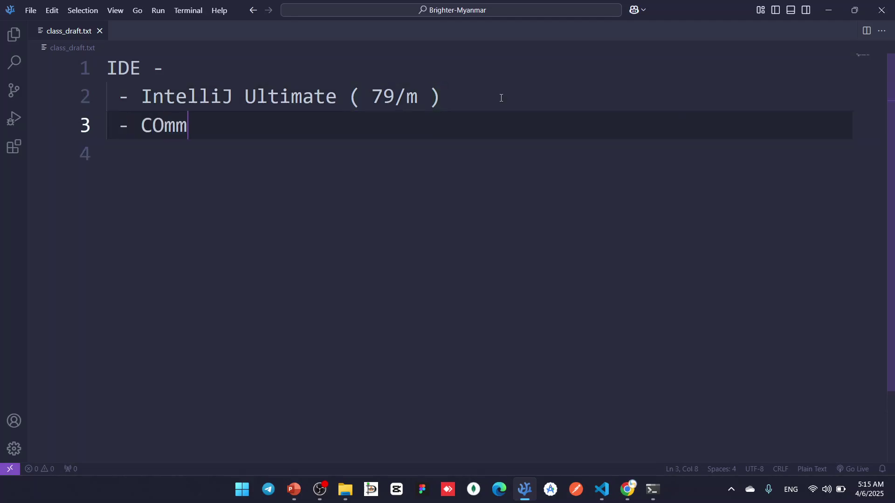
key(BackSpace)
key(BackSpace)
key(BackSpace)
text(ommunit)
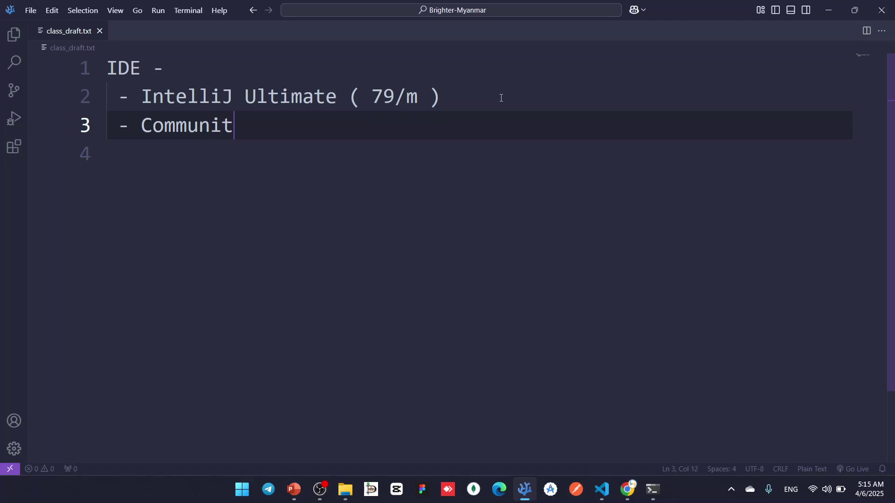
text(y Version)
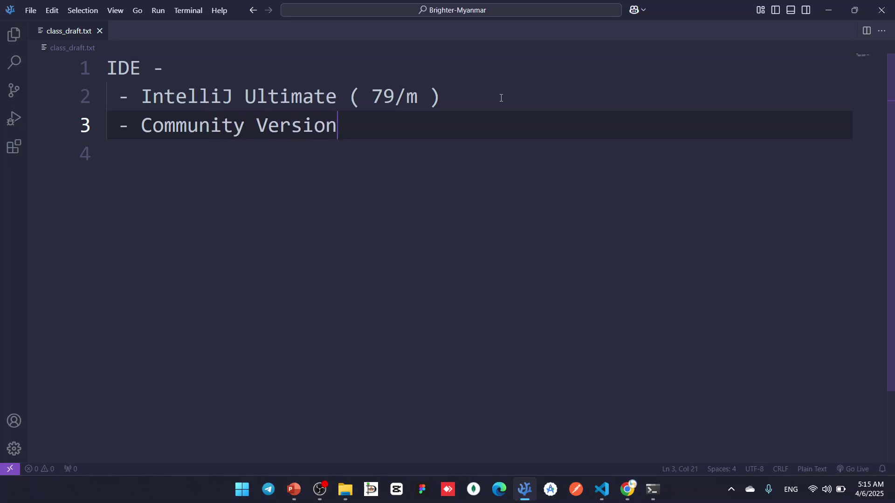
drag(336, 98, 142, 97)
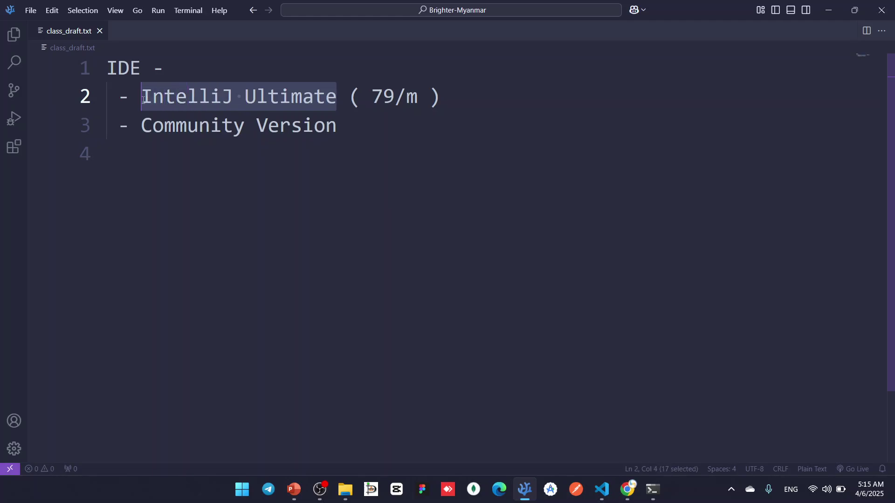
drag(350, 133, 141, 126)
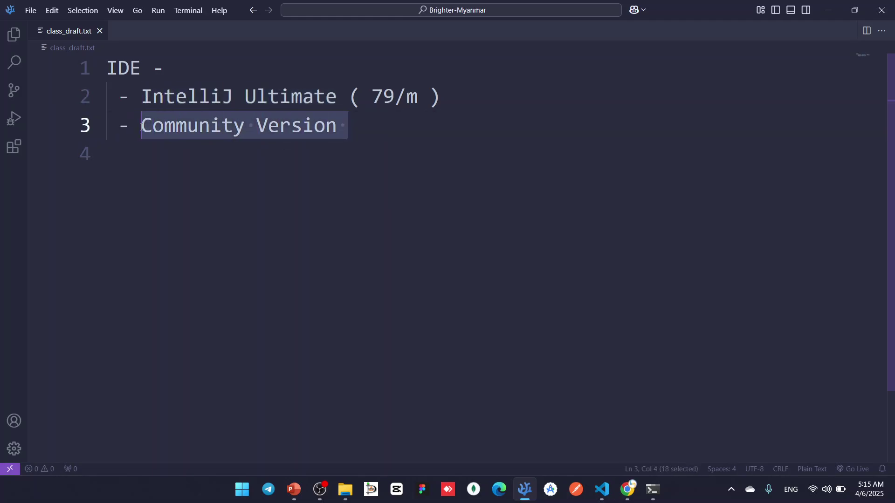
click(457, 151)
- Switch to Chrome and search the web for "Intellij download" from the download history tab
click(829, 10)
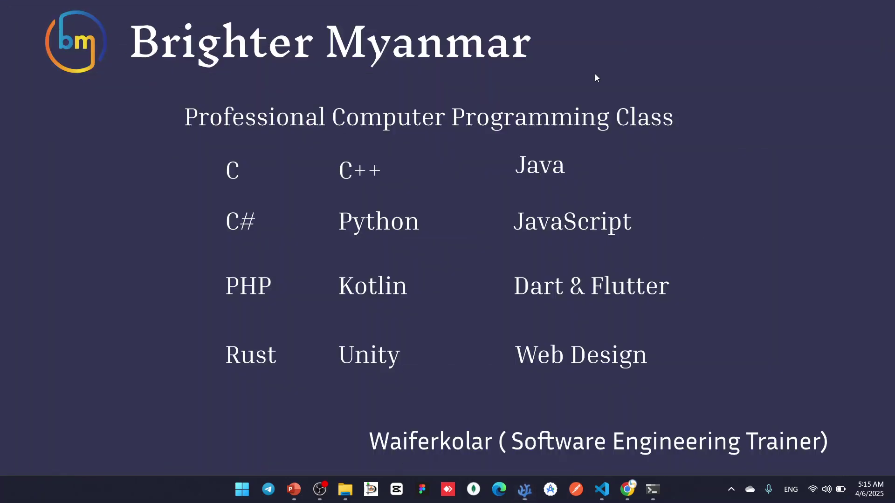
click(627, 488)
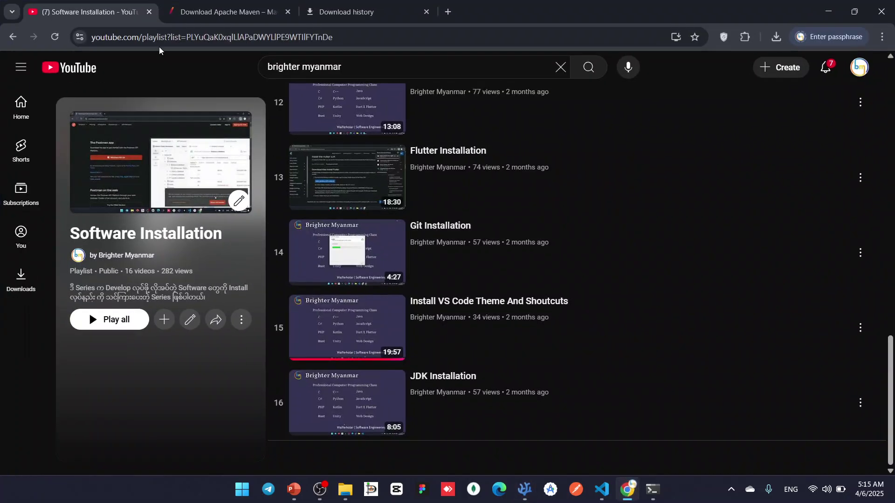
click(335, 14)
click(361, 43)
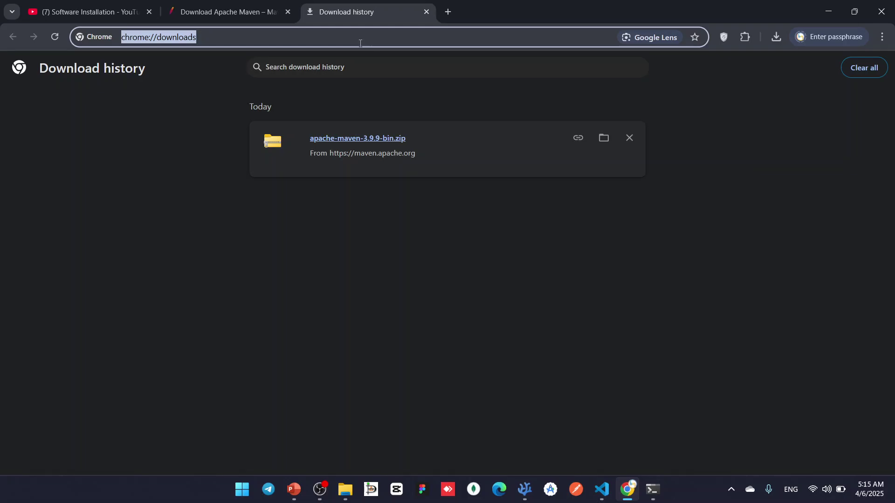
text(Intellij)
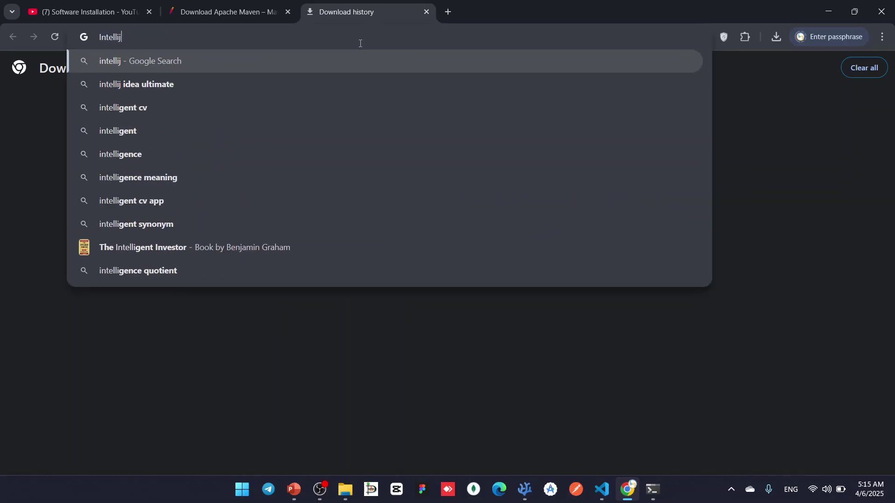
text( download)
key(Return)
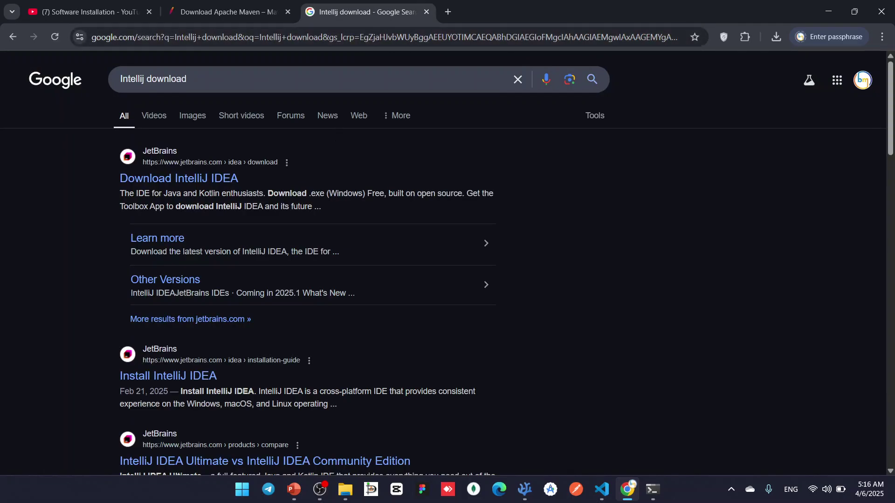
- Open the JetBrains Download IntelliJ IDEA result and look over its Community Edition section
drag(124, 189, 237, 189)
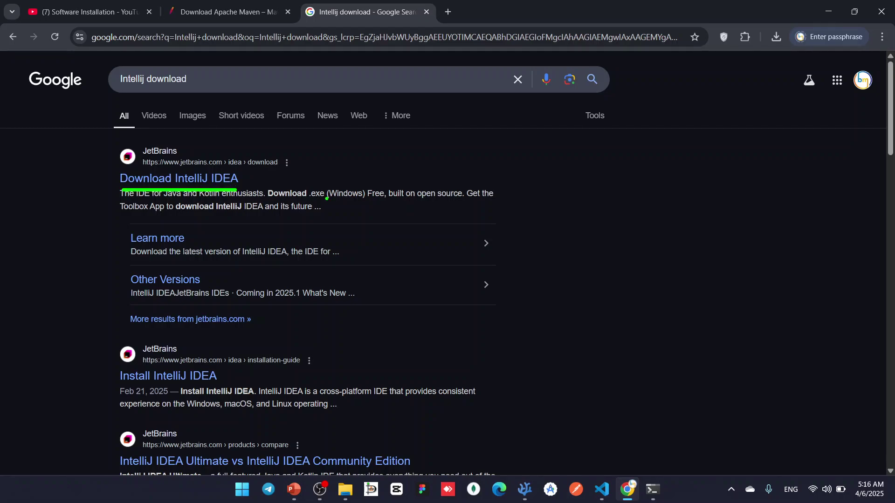
click(152, 178)
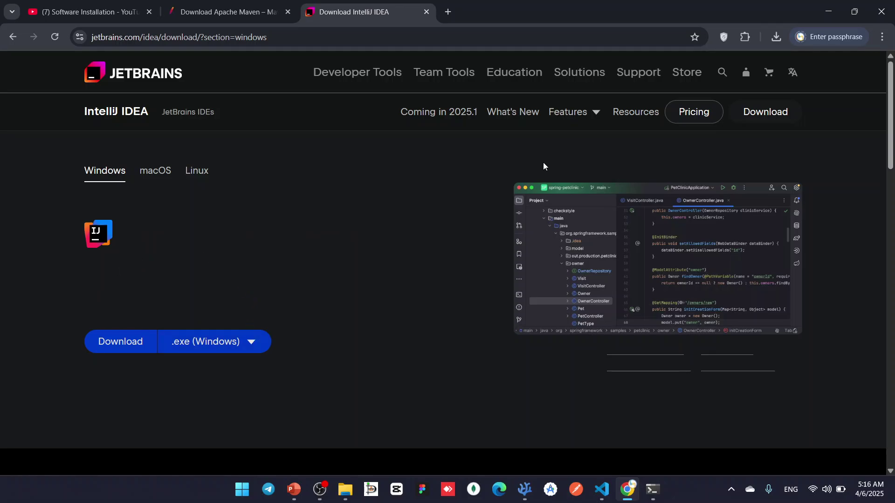
scroll(444, 304, down, 5)
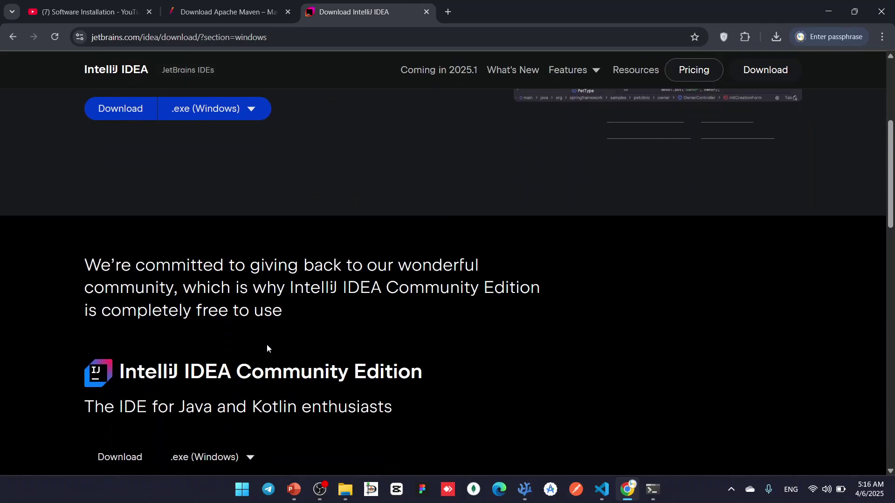
drag(131, 380, 417, 380)
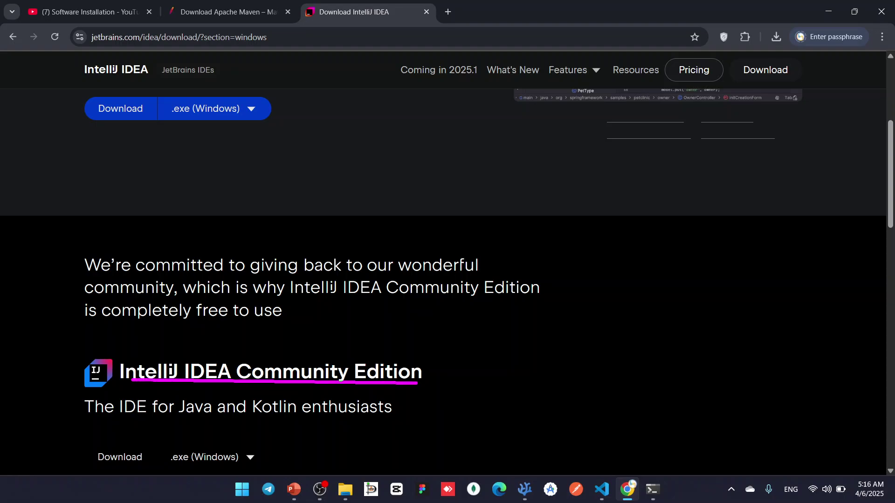
scroll(559, 336, down, 5)
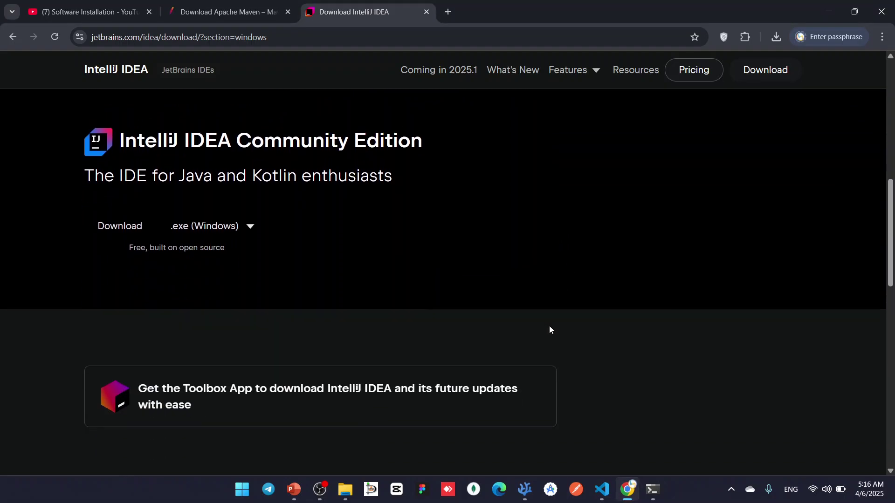
scroll(542, 322, up, 7)
scroll(543, 322, up, 3)
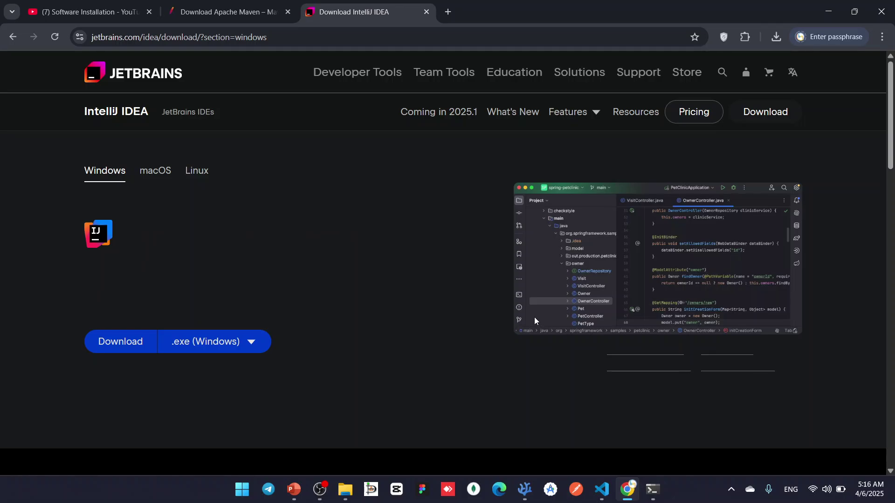
- Examine the yearly price of IntelliJ IDEA Ultimate on the pricing page, and return to the download page
drag(93, 124, 237, 122)
click(685, 115)
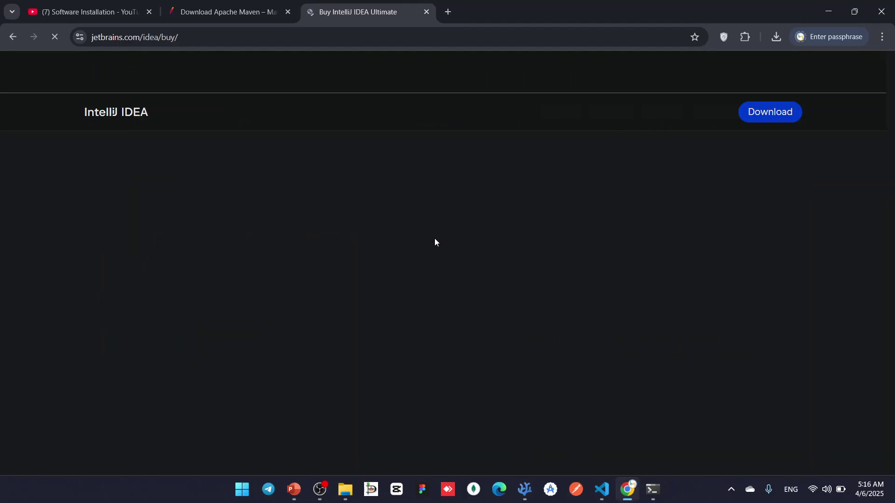
scroll(297, 287, down, 2)
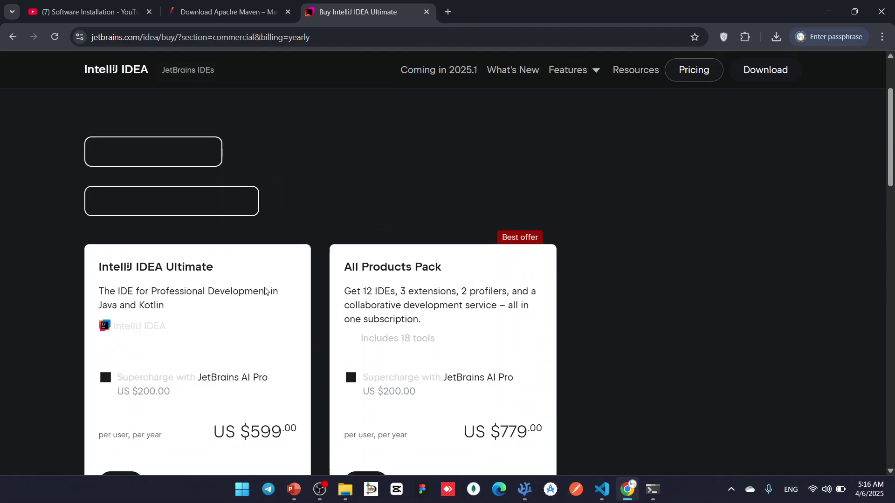
scroll(234, 342, down, 1)
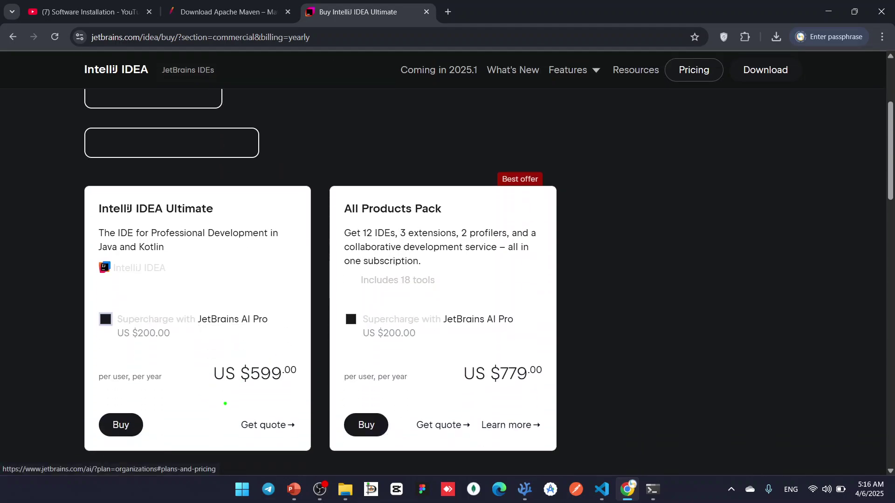
drag(106, 383, 168, 384)
drag(251, 383, 285, 382)
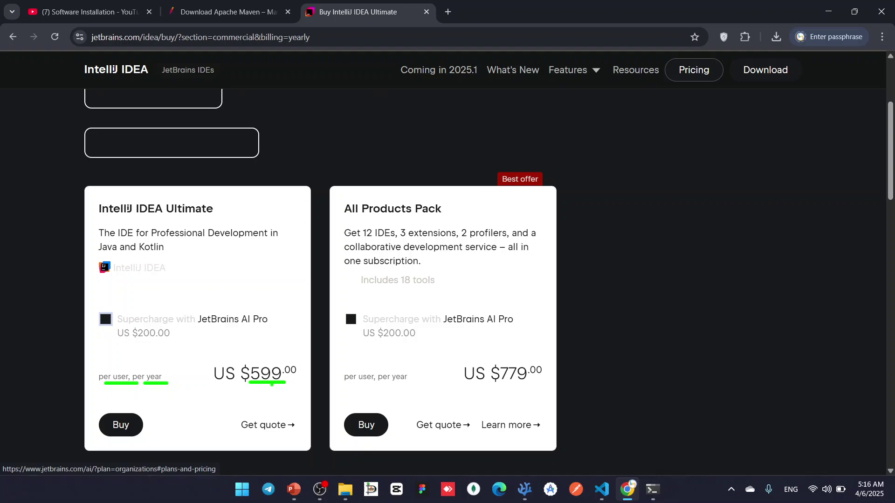
mouse_move(265, 384)
mouse_down()
mouse_move(233, 372)
mouse_move(290, 353)
mouse_move(296, 373)
mouse_up()
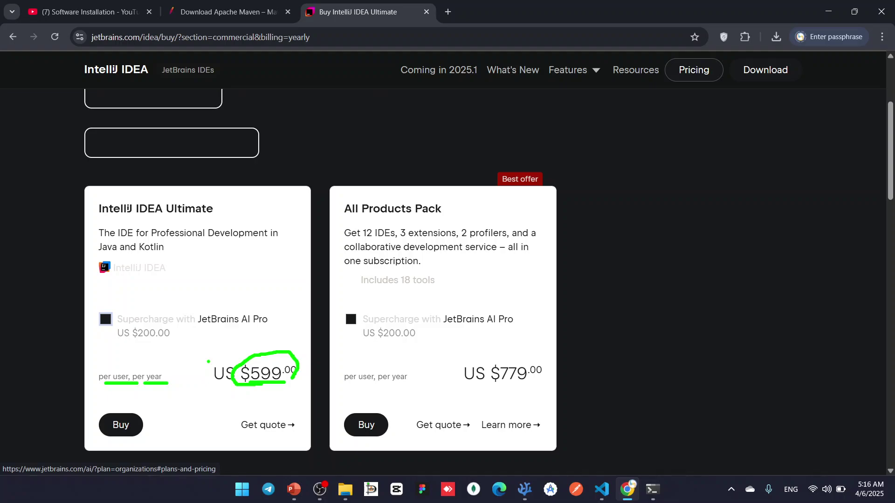
key(Escape)
scroll(311, 347, up, 2)
scroll(324, 318, up, 2)
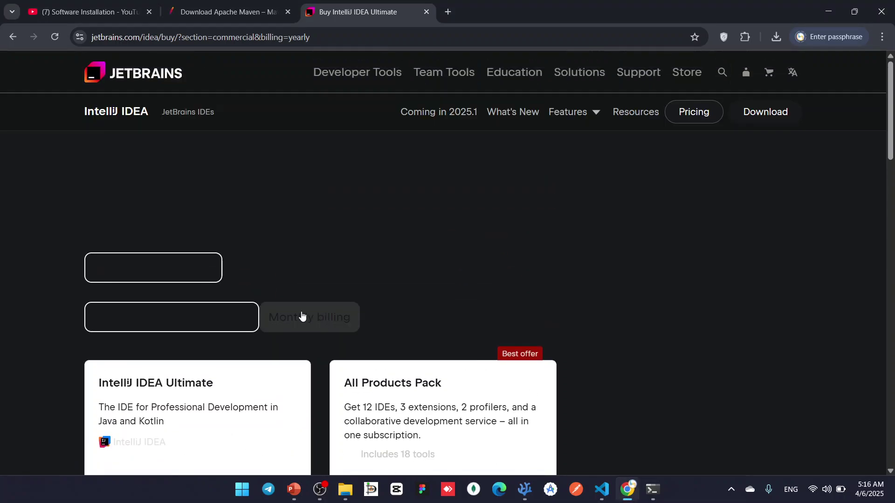
scroll(342, 292, down, 2)
scroll(309, 286, up, 2)
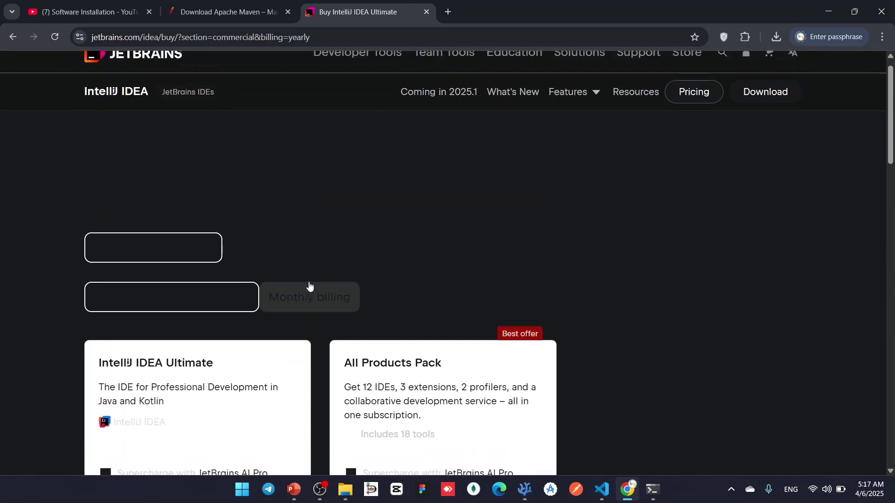
click(12, 37)
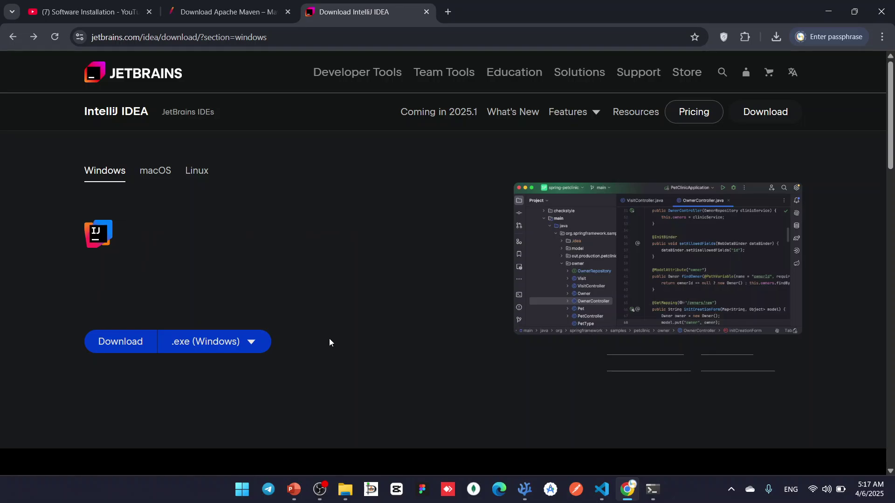
click(525, 489)
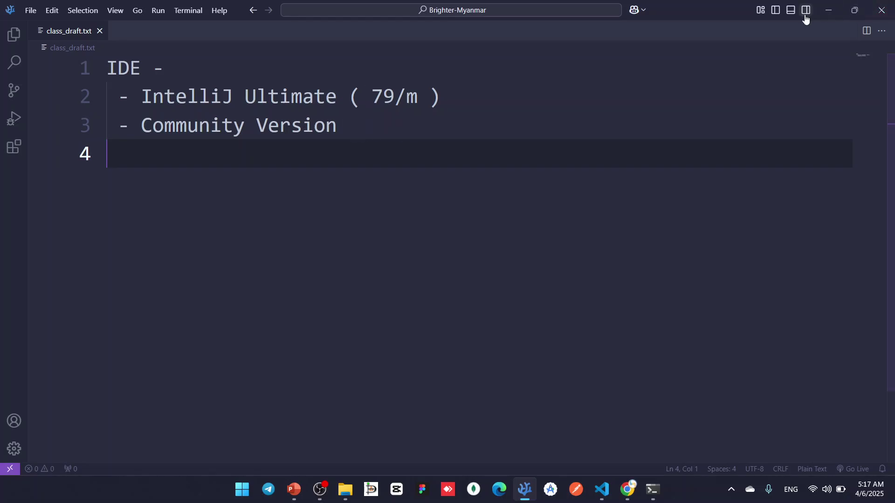
click(833, 12)
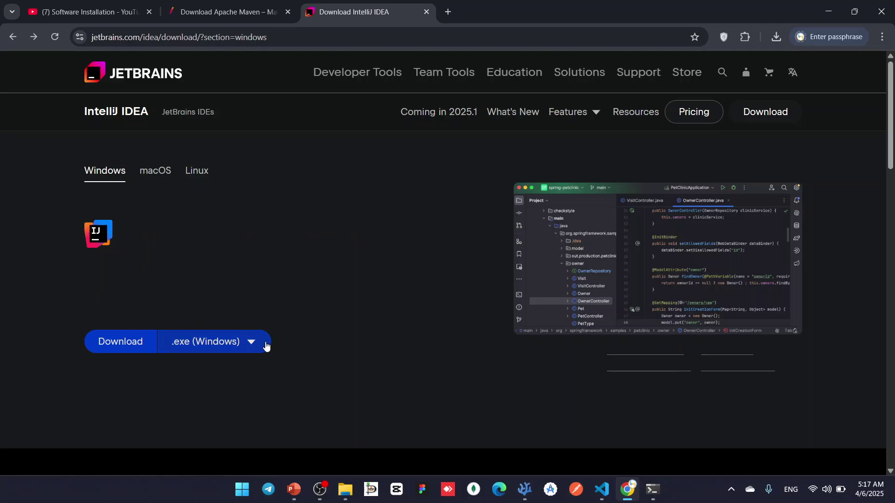
key(ctrl)
key(ctrl)
key(ctrl)
key(ctrl)
- Download the Ultimate edition of IntelliJ IDEA as the .exe (Windows) installer, not the Community Edition
scroll(345, 337, down, 6)
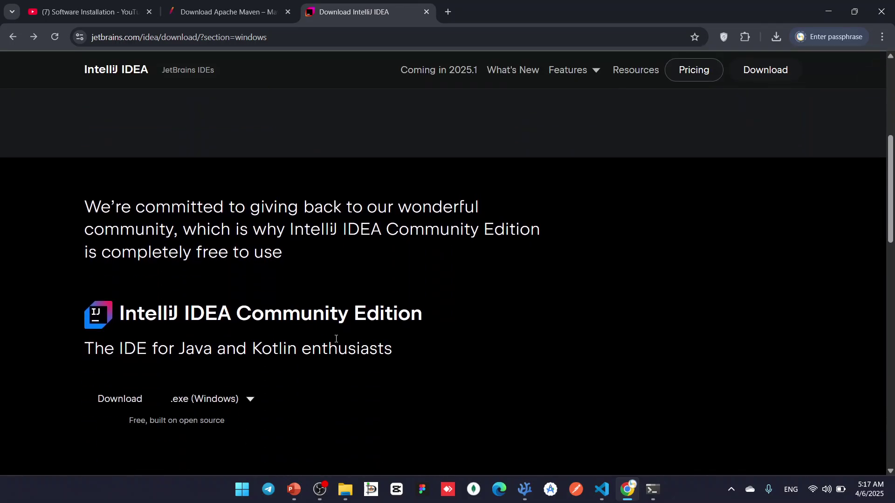
drag(418, 320, 146, 332)
scroll(265, 286, down, 7)
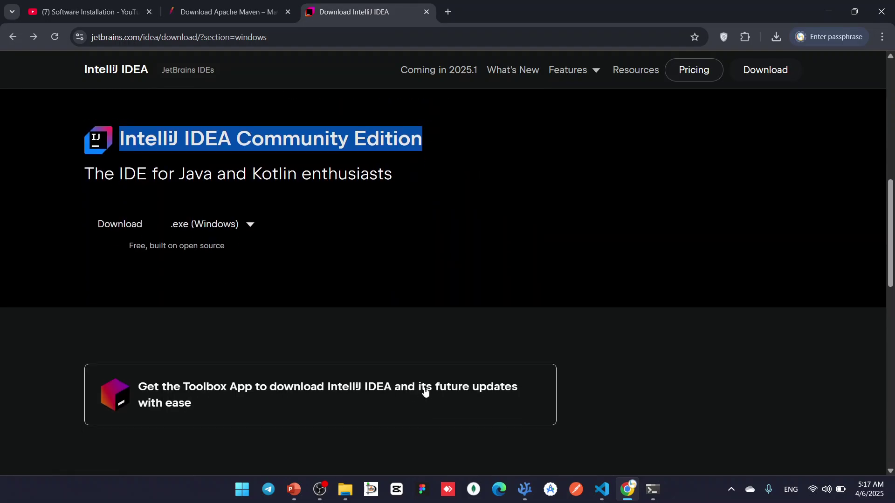
scroll(364, 352, down, 4)
scroll(363, 354, up, 15)
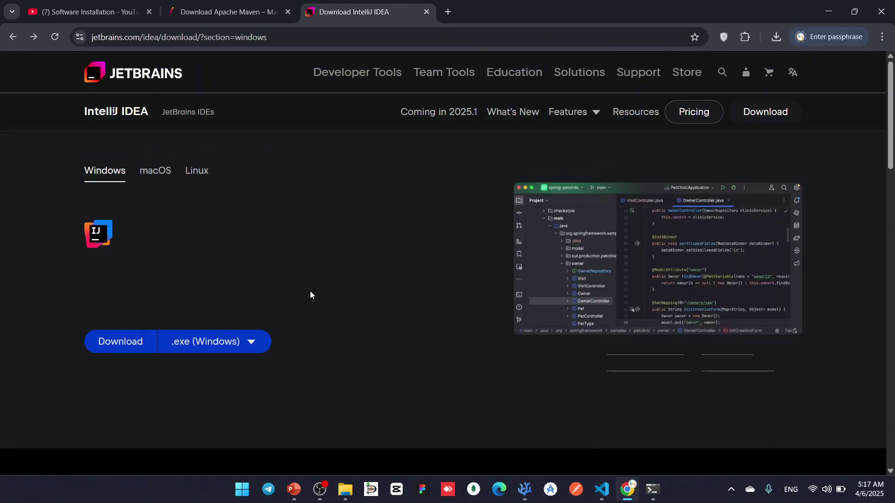
click(234, 343)
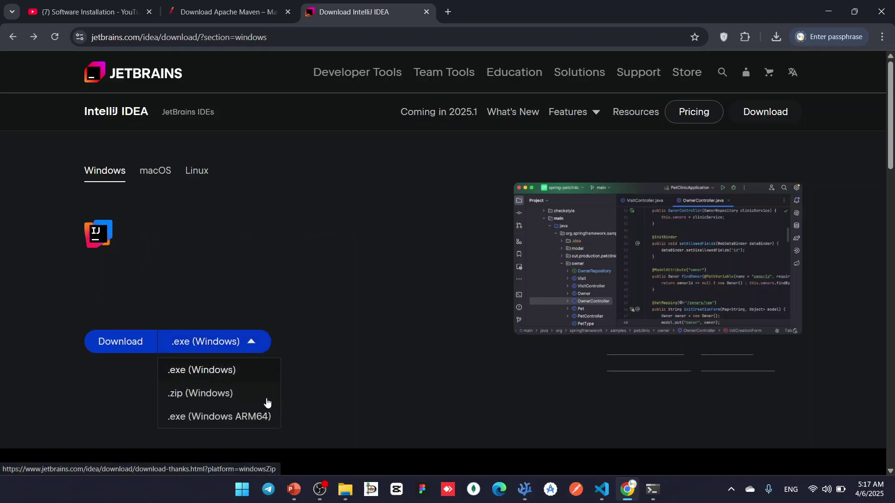
click(223, 373)
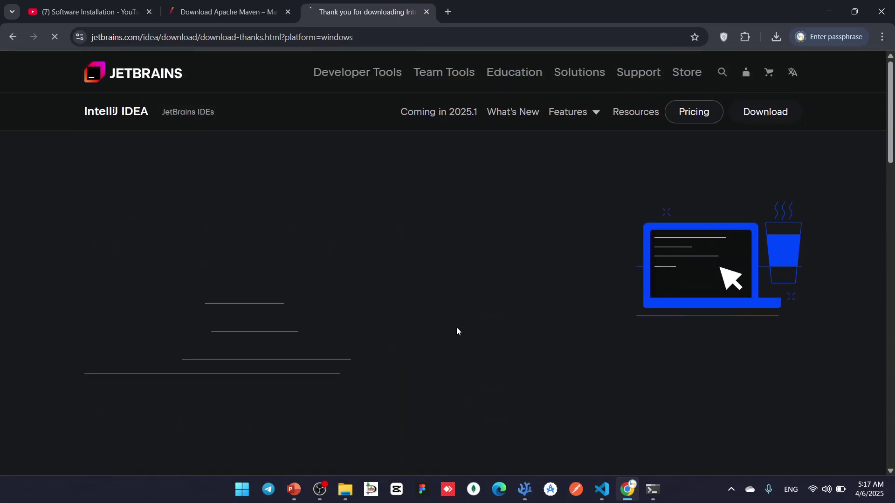
- Check the download progress of the IntelliJ installer in the browser's recent download history
scroll(457, 327, down, 7)
scroll(279, 289, down, 1)
scroll(280, 291, down, 5)
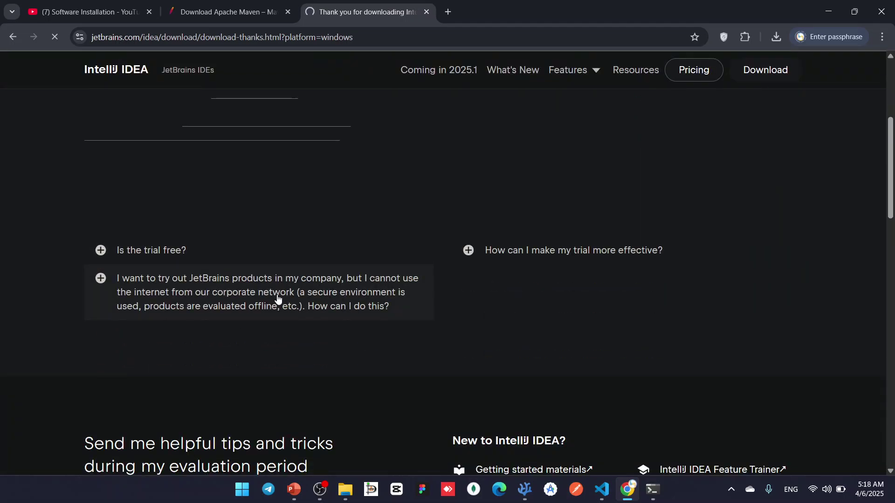
click(777, 38)
mouse_move(666, 95)
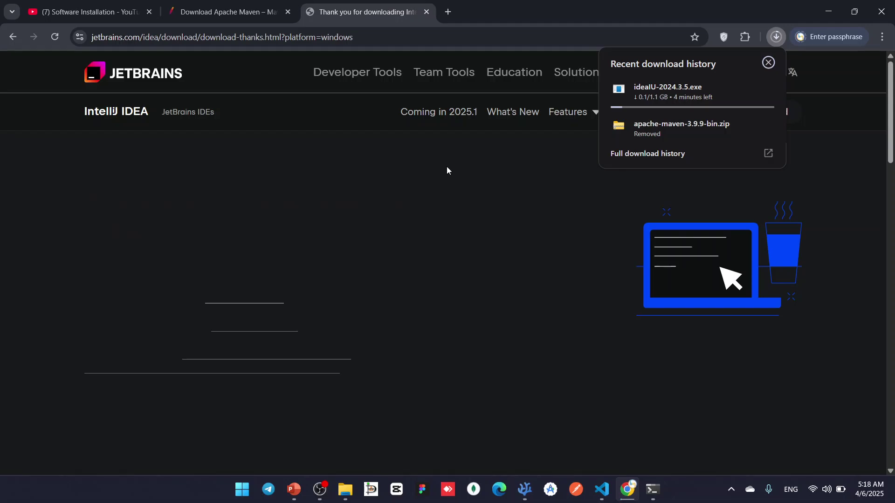
click(405, 185)
scroll(488, 211, down, 4)
scroll(549, 186, up, 4)
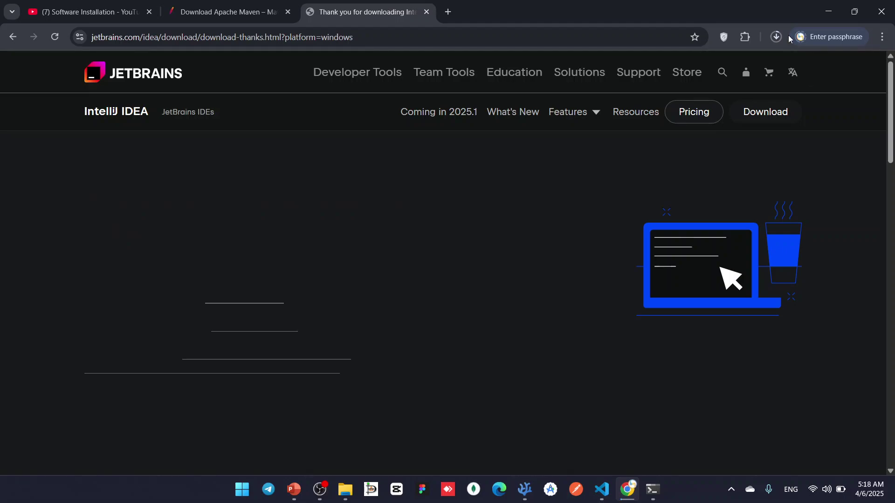
click(776, 37)
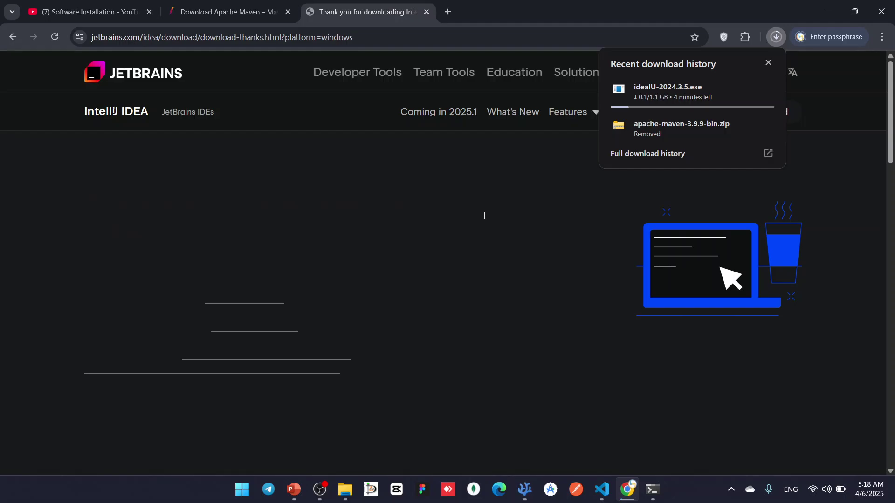
- Switch to VS Code and show the class_draft.txt notes in a smaller window over the browser
click(525, 490)
key(super+Down)
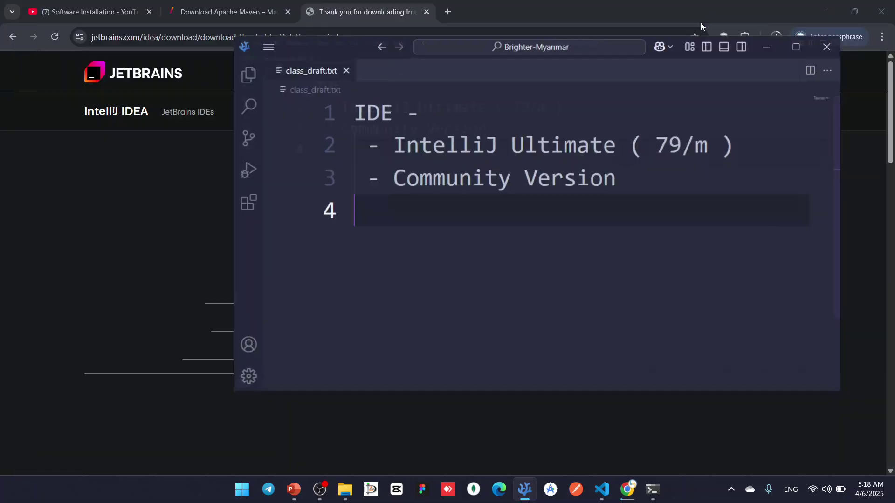
drag(398, 55, 203, 148)
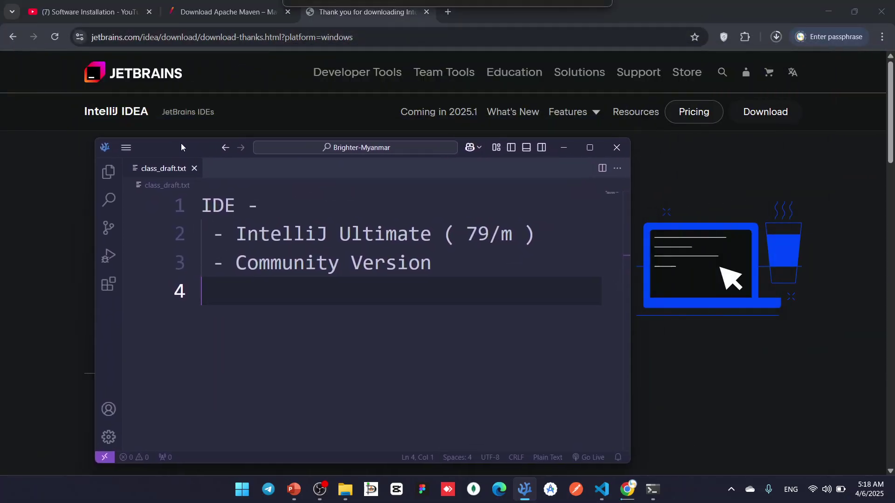
- Switch back to the browser and open its full download history to follow the IntelliJ installer download
click(776, 38)
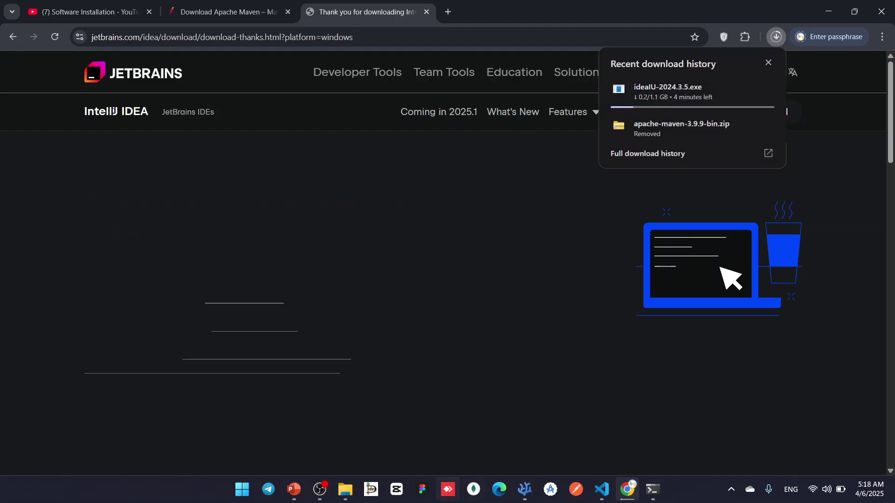
click(522, 489)
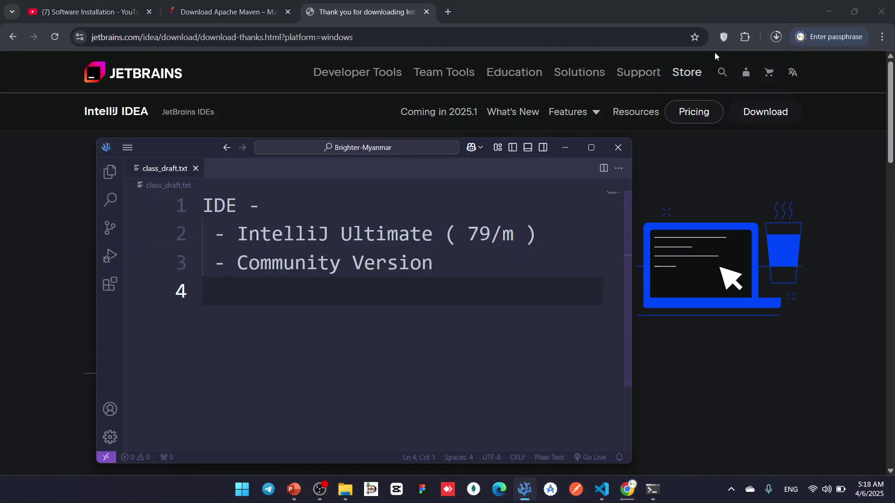
click(776, 36)
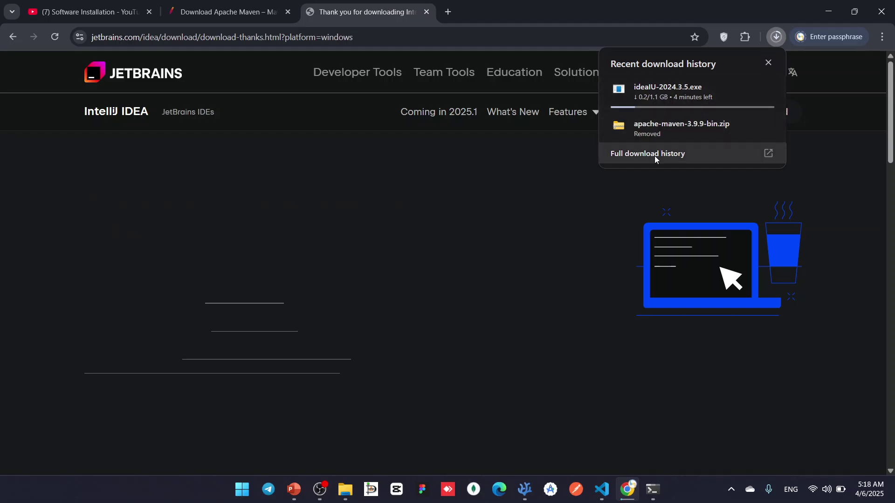
click(654, 156)
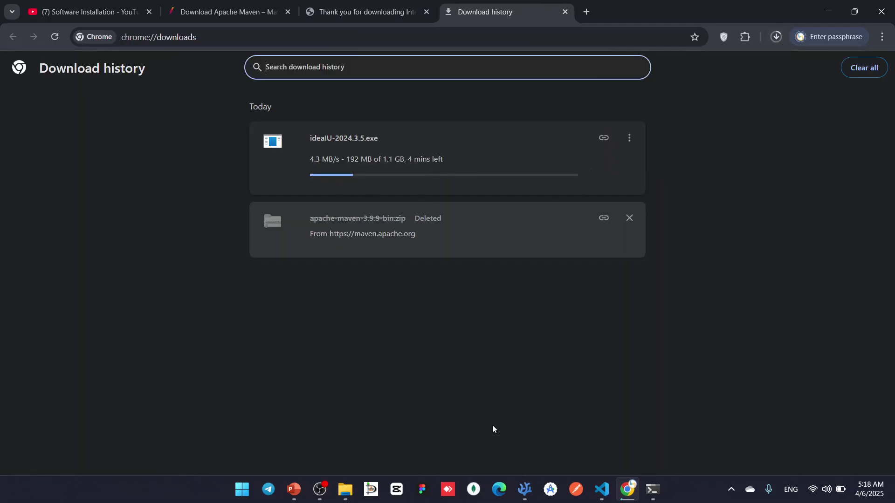
- Place the class_draft.txt window below the installer's download progress and append "Text Editor - Modify" to the IDE line
click(524, 489)
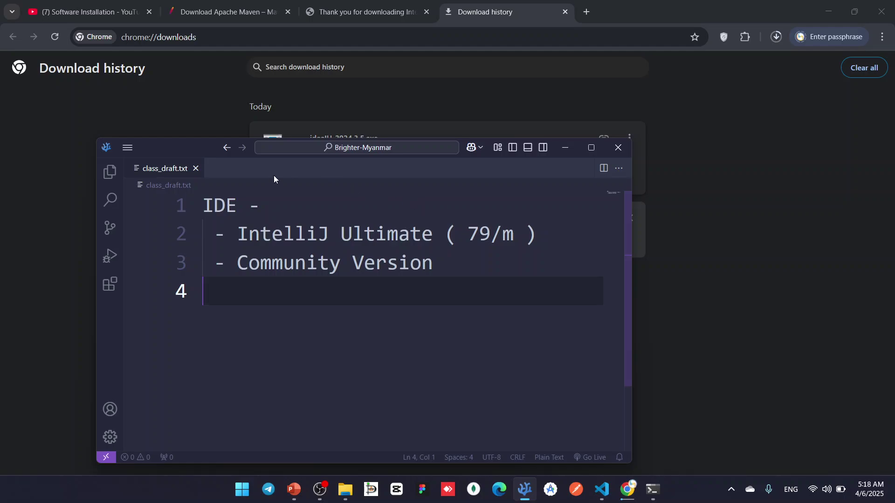
drag(187, 144, 268, 192)
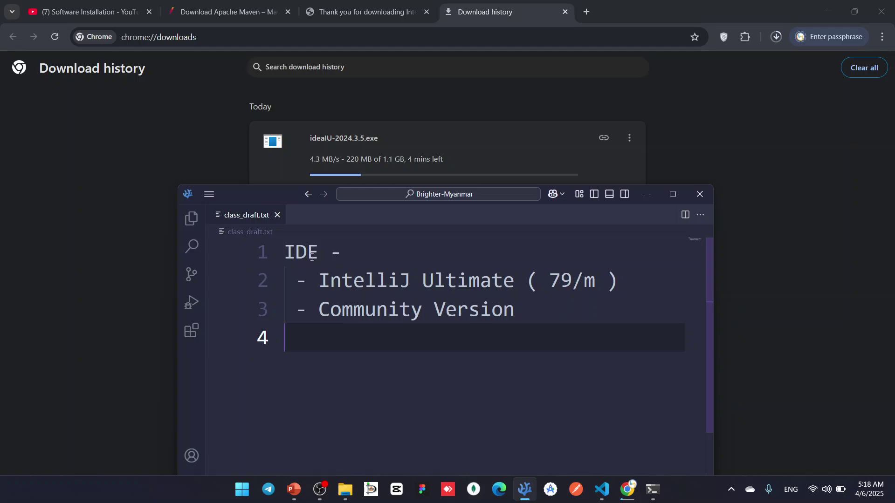
click(367, 255)
text(Tex)
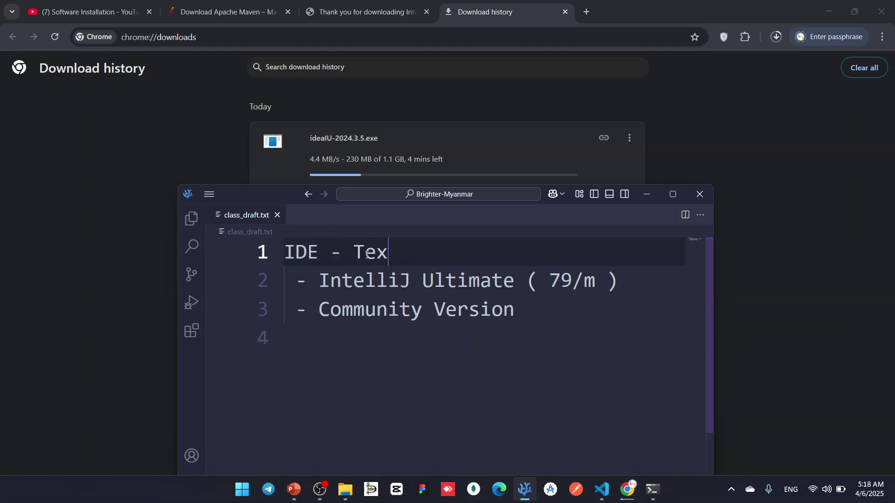
text(t Editor )
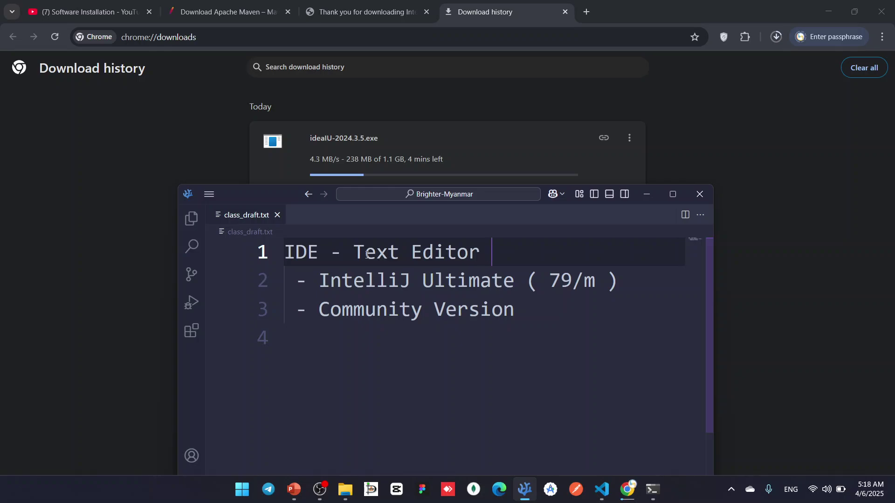
text(- Modify)
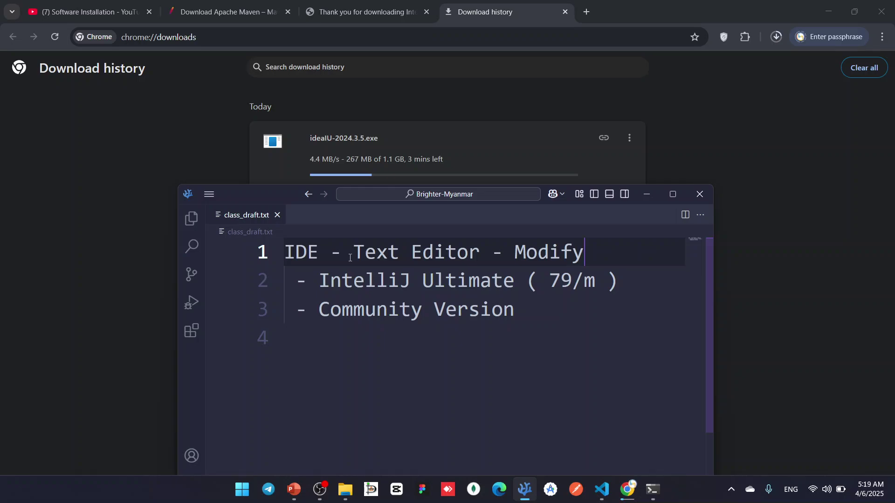
- Reduce the zoom of the notes editor by two levels
drag(446, 281, 330, 281)
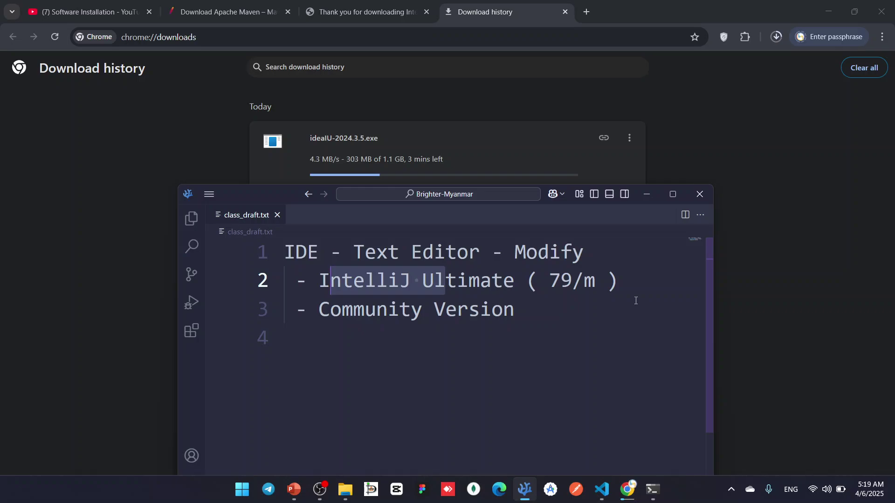
double_click(623, 257)
click(623, 257)
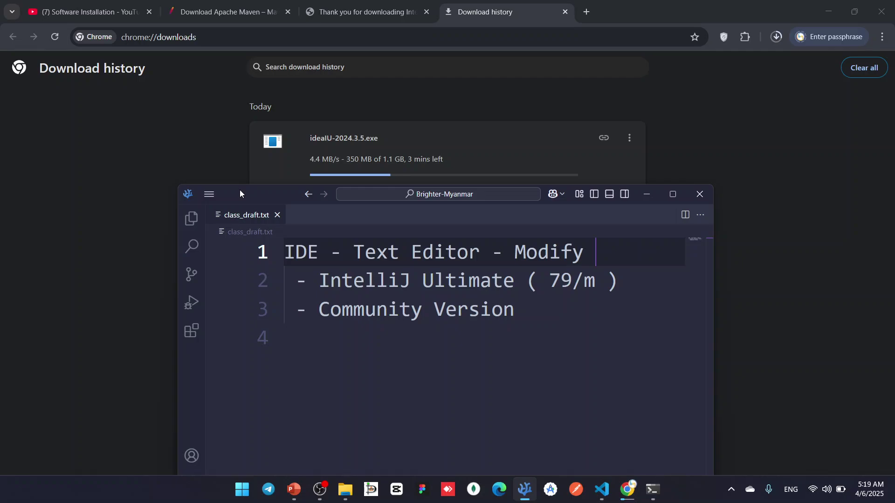
click(525, 351)
key(ctrl+minus)
key(ctrl+minus)
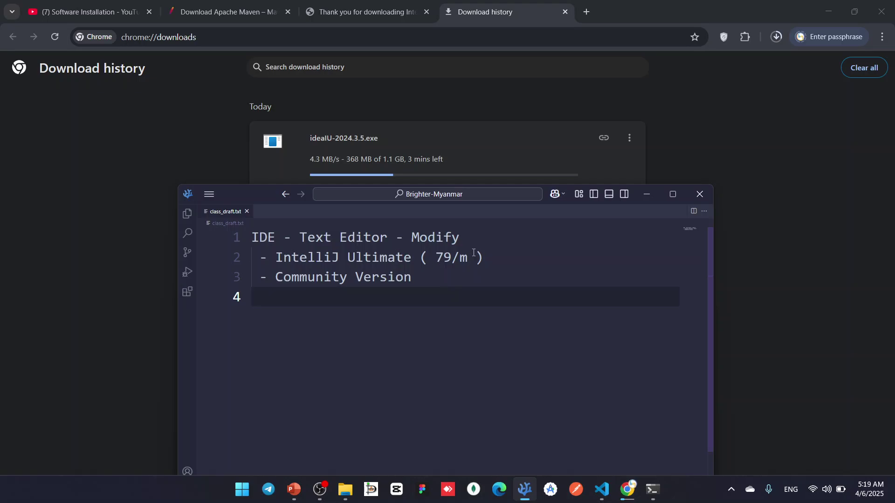
- Replace the price in parentheses on the IntelliJ Ultimate line with "600/y 50/m"
drag(503, 256, 255, 258)
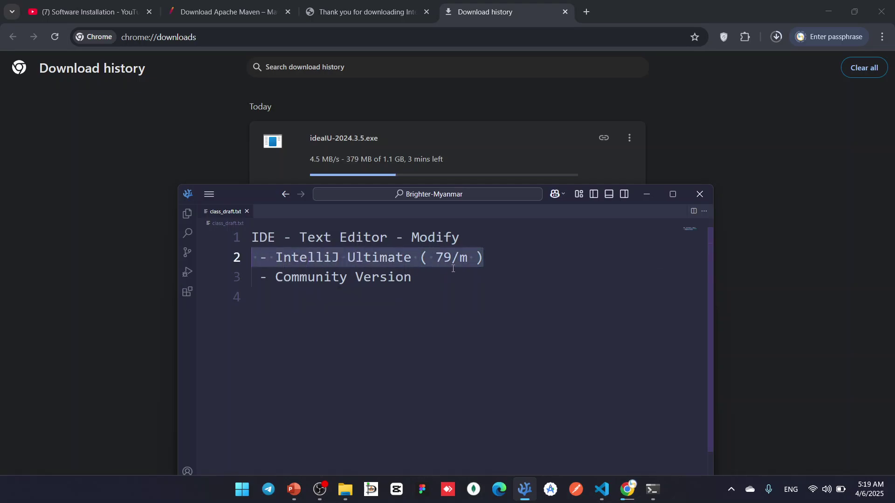
drag(450, 278, 389, 278)
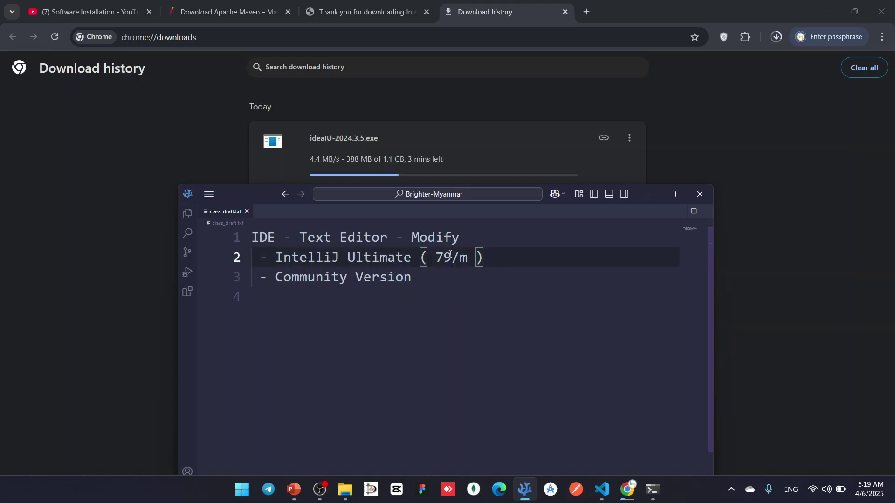
double_click(447, 256)
key(BackSpace)
text(600)
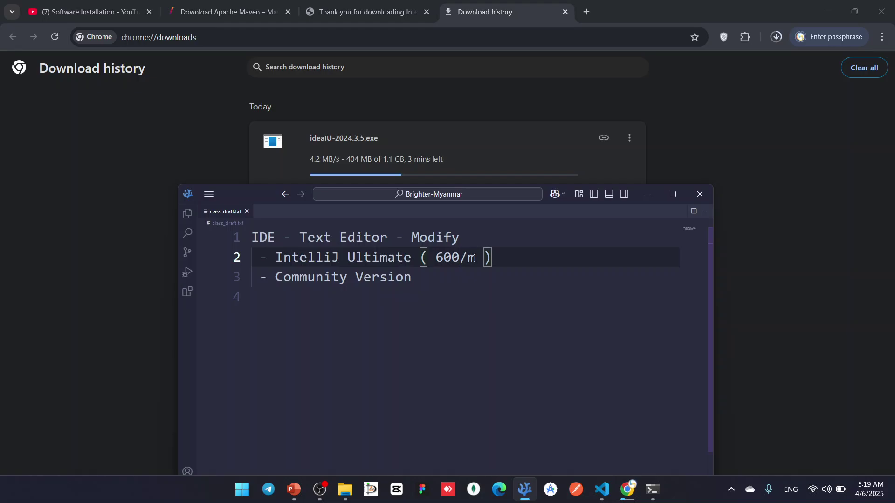
double_click(473, 257)
key(BackSpace)
text(y)
text(50/m)
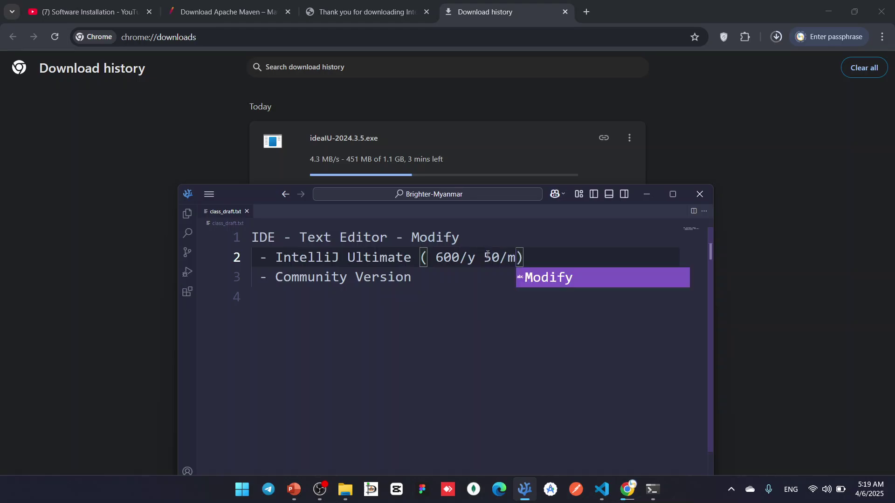
- Put a dollar sign before the yearly and monthly Ultimate prices and separate the two with a dash
click(486, 263)
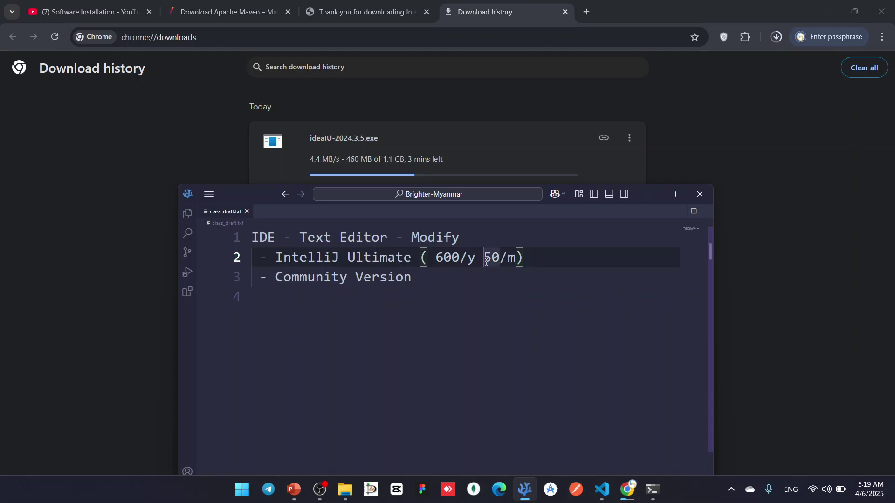
text($)
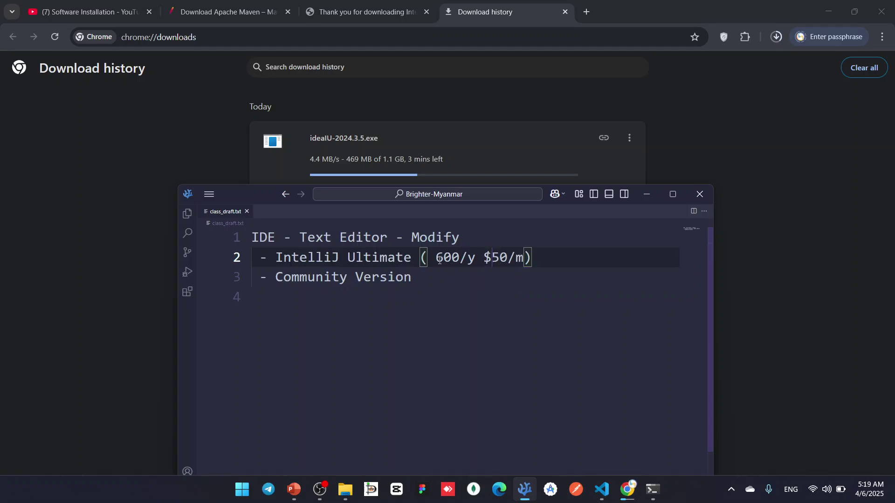
click(435, 260)
text($)
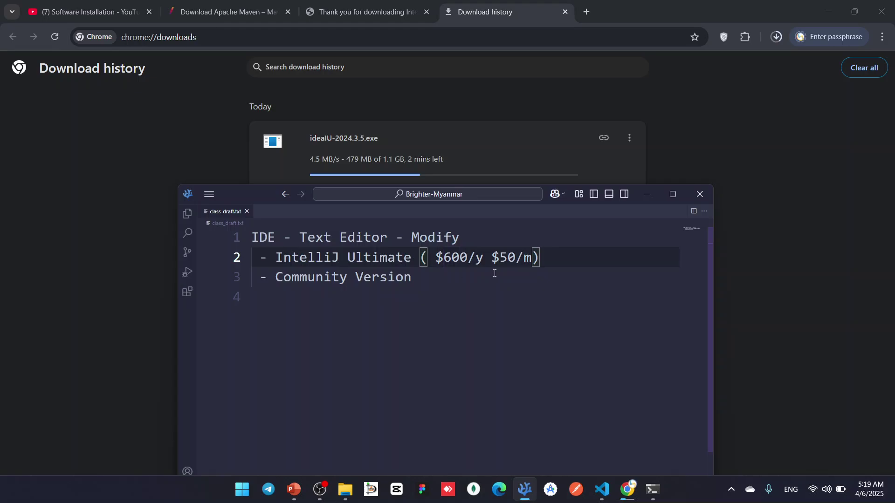
click(494, 274)
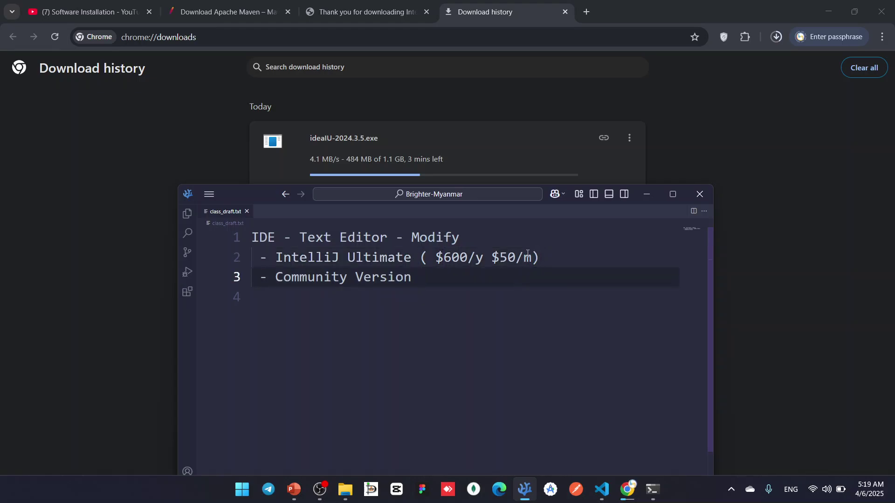
click(495, 266)
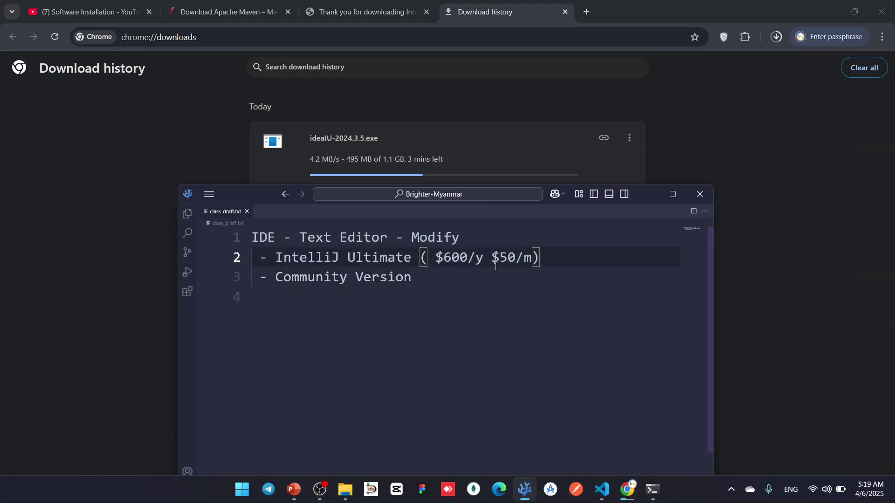
text(-)
- Add a "Learner" heading below the Community Version line, after a blank line, with an indented "- 99" entry
click(579, 282)
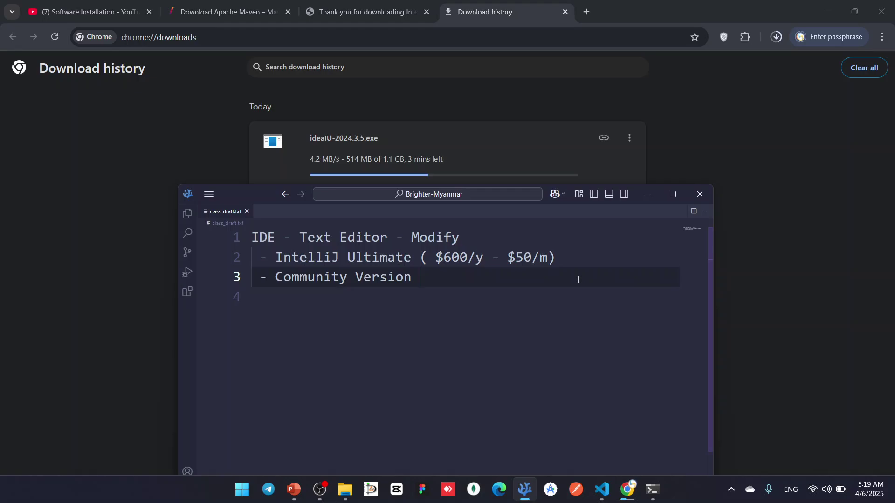
key(Return)
key(Return)
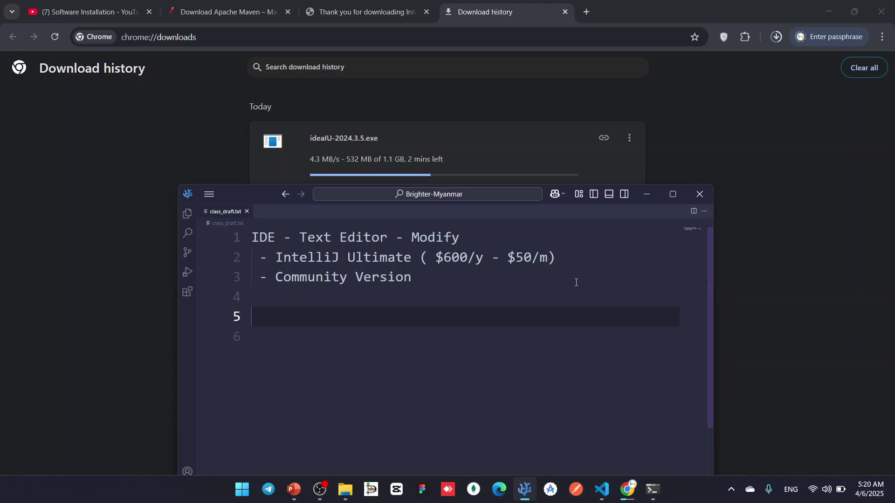
text(LEa)
key(BackSpace)
key(BackSpace)
text(earni)
text(ng)
key(BackSpace)
key(BackSpace)
key(BackSpace)
text(er)
key(Return)
key(Tab)
text(- 99)
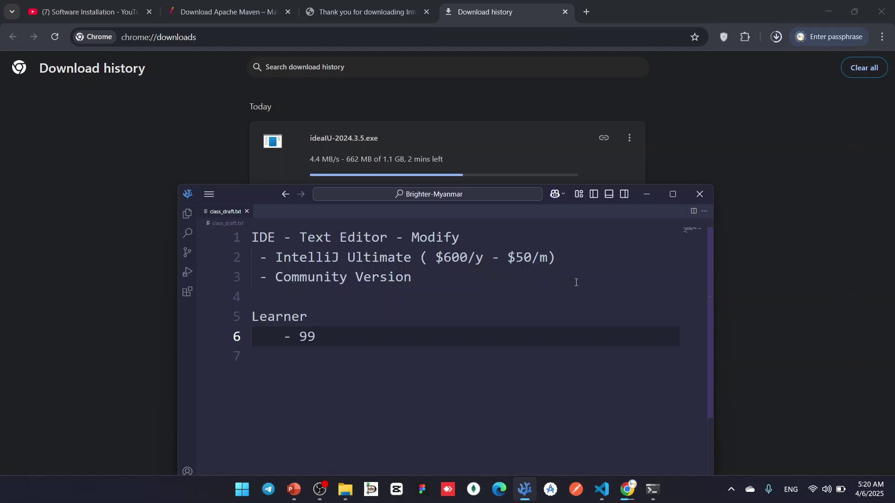
- Clear the number from the entry under the Learner heading, keeping only its dash
text(1)
key(BackSpace)
key(BackSpace)
key(BackSpace)
key(BackSpace)
text(99 -)
key(BackSpace)
key(BackSpace)
key(BackSpace)
key(BackSpace)
key(BackSpace)
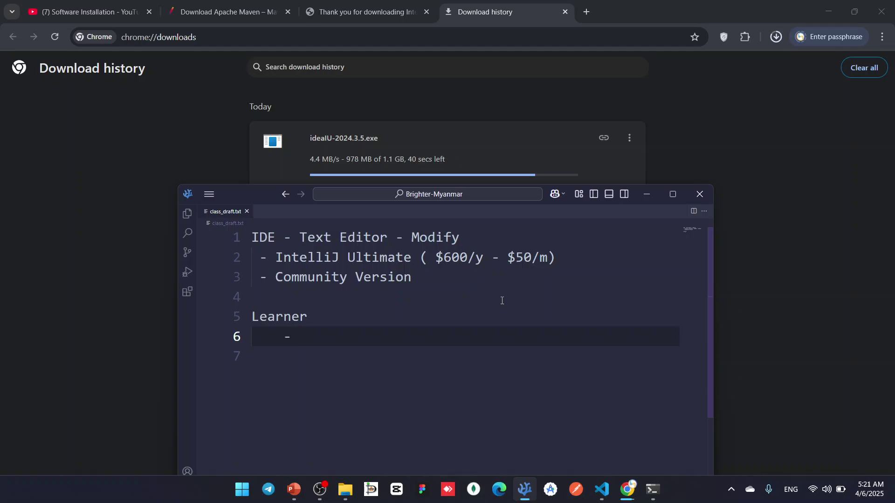
- Delete the Learner heading and its dash entry from the notes
drag(485, 277, 251, 236)
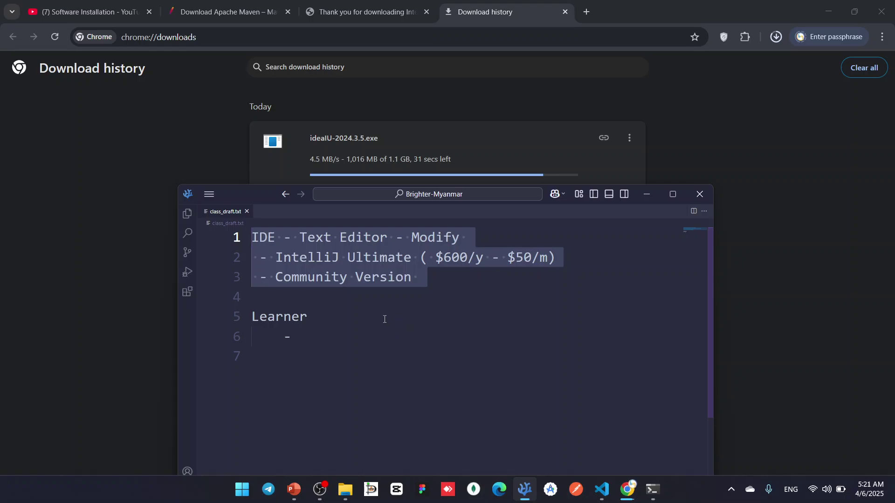
click(344, 317)
drag(446, 284, 234, 236)
drag(340, 340, 236, 318)
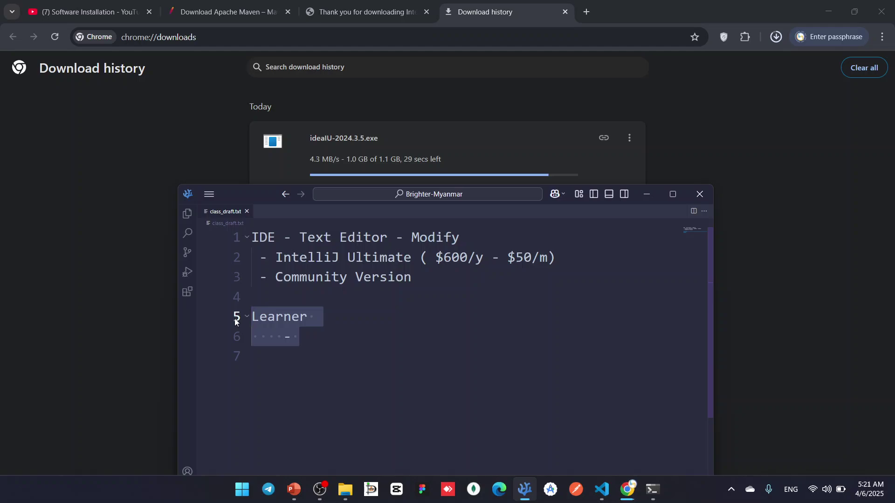
key(BackSpace)
- Add "SE" at the end of the Community Version line in the notes
drag(272, 259, 580, 259)
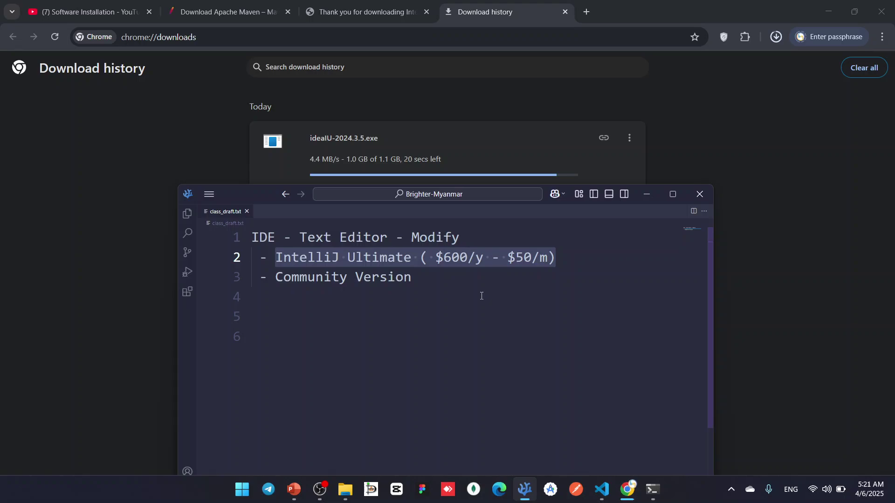
click(422, 294)
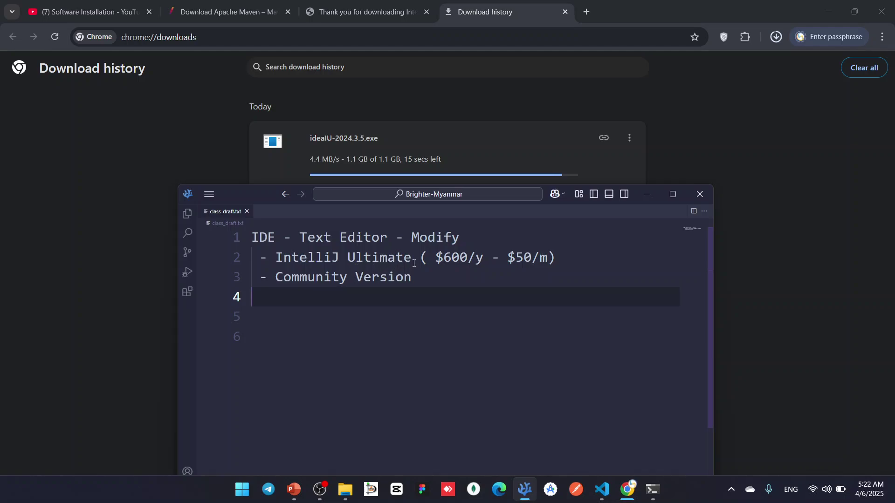
click(417, 263)
click(420, 281)
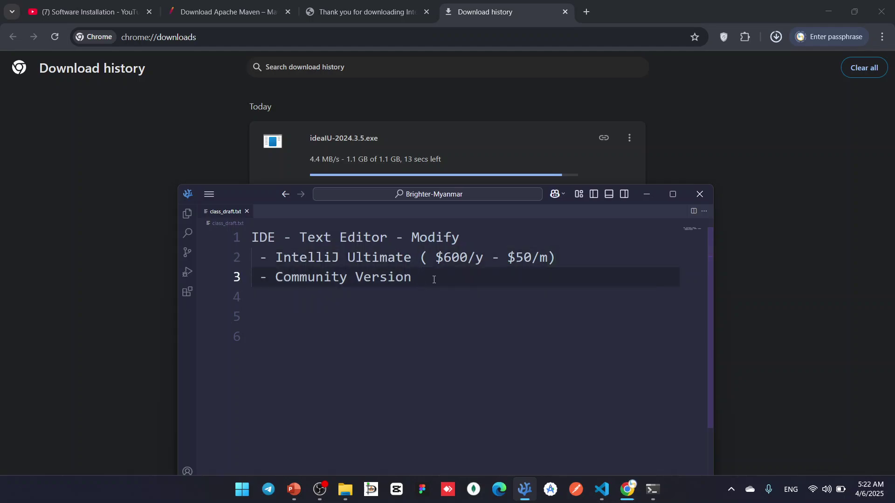
text(SE)
- Return to the Download IntelliJ IDEA page in the browser and view its free Community Edition section
click(366, 11)
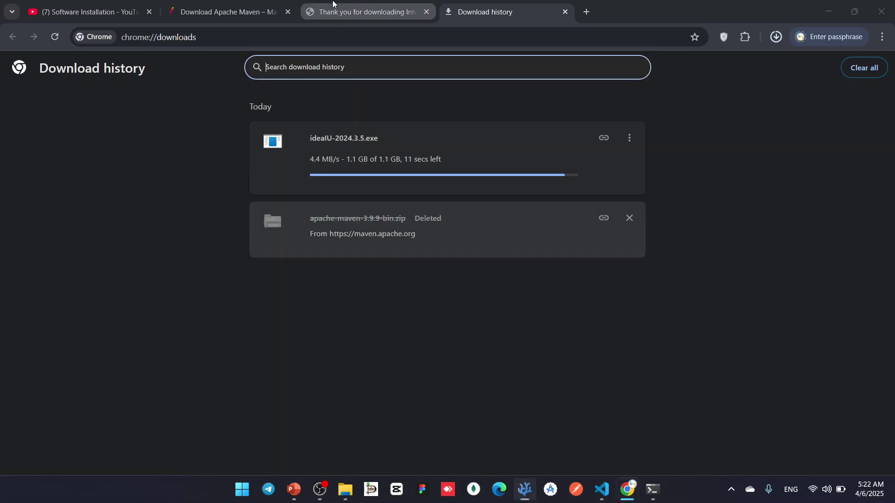
click(13, 37)
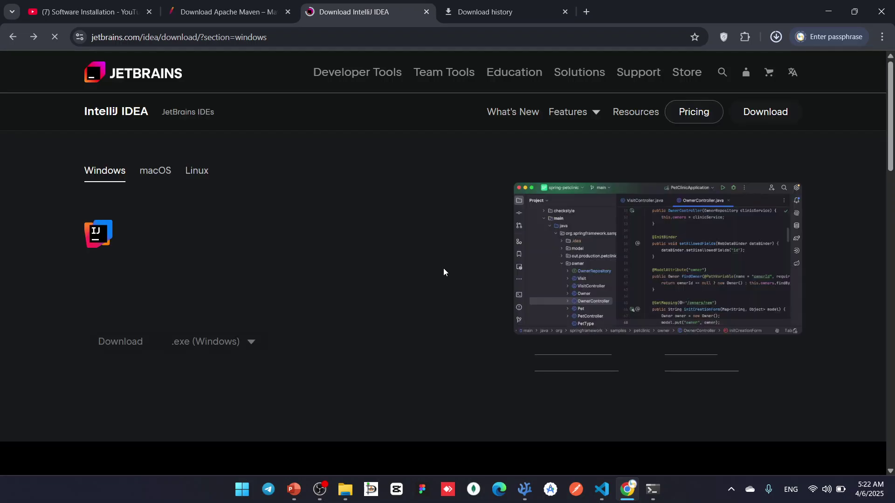
scroll(432, 269, down, 5)
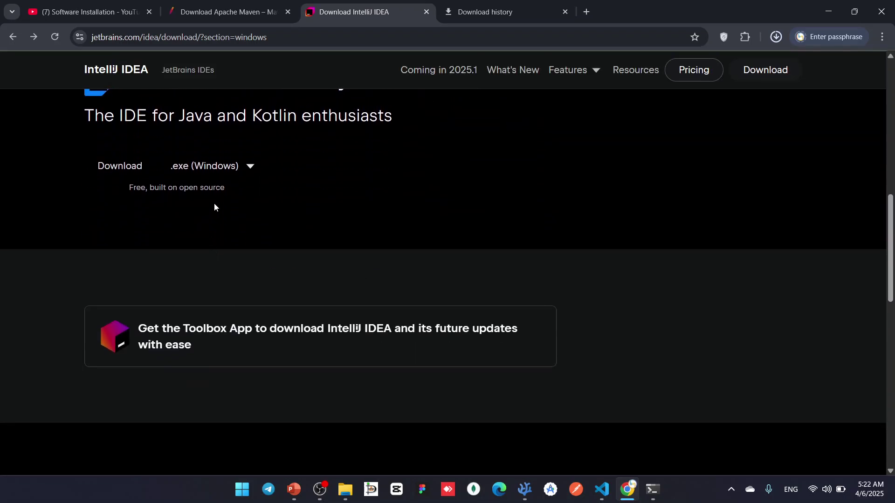
- Look over the rest of the IntelliJ IDEA download page and check the ideaIU-2024.3.5.exe download in the download history
scroll(405, 326, down, 5)
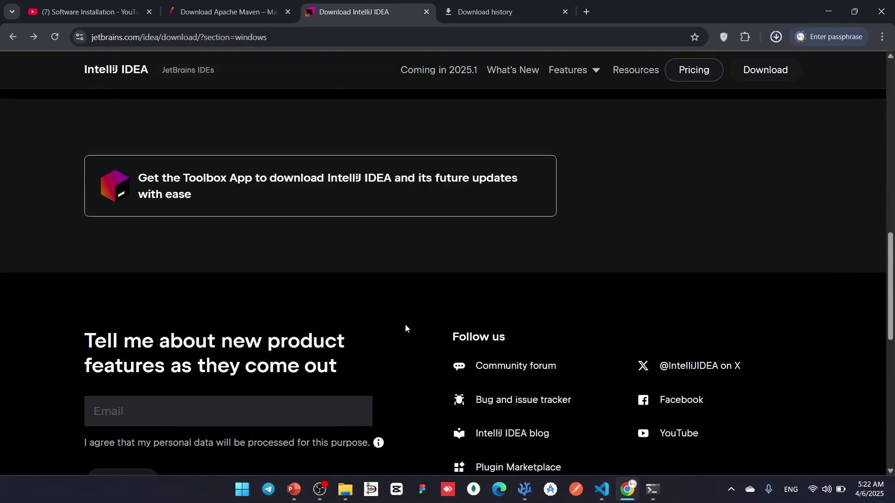
scroll(405, 323, up, 10)
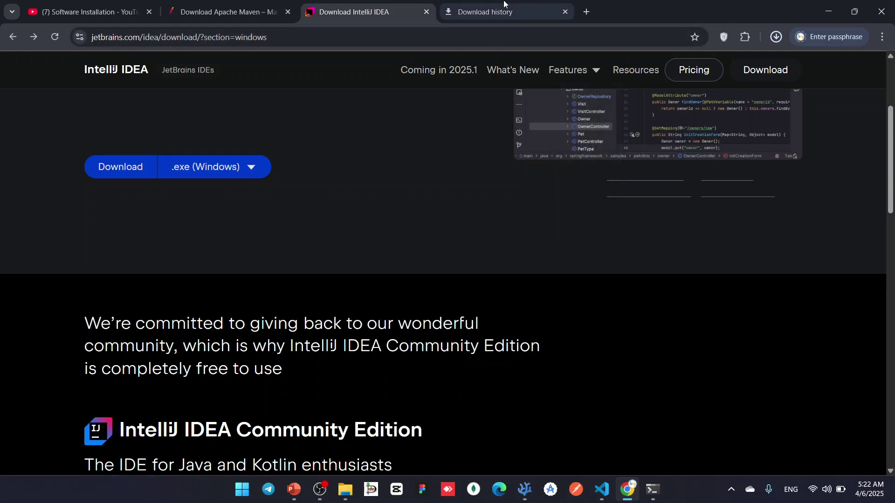
click(466, 12)
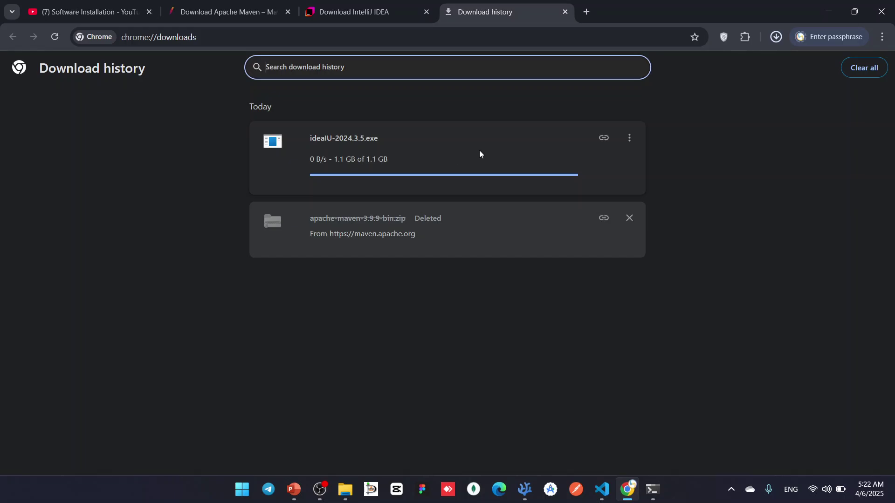
click(377, 14)
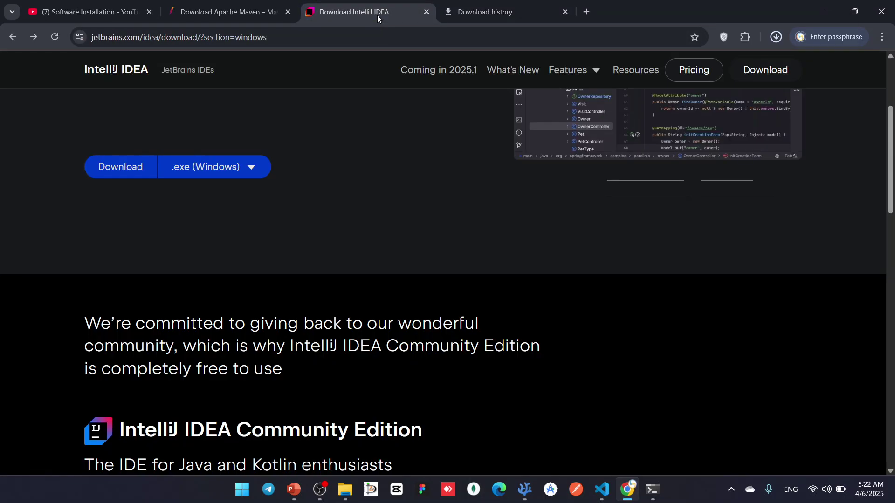
- View the Windows installer formats offered for IntelliJ IDEA Community Edition on the download page
scroll(335, 252, down, 8)
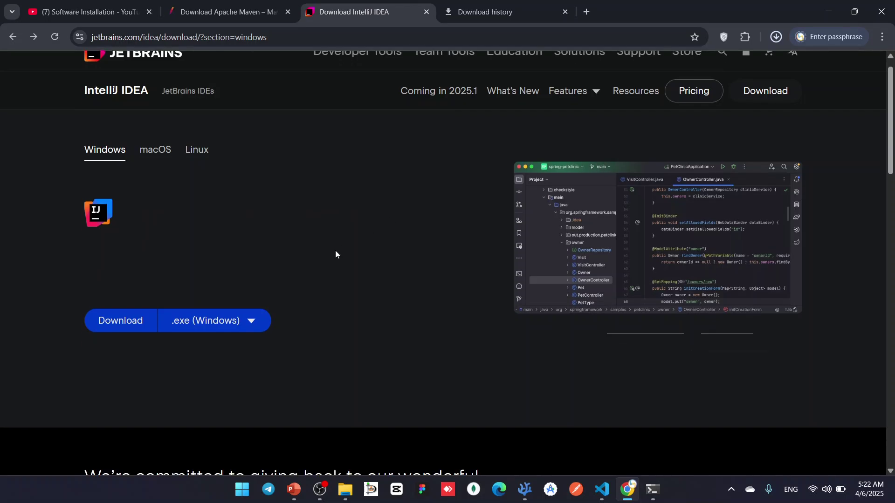
scroll(333, 253, down, 3)
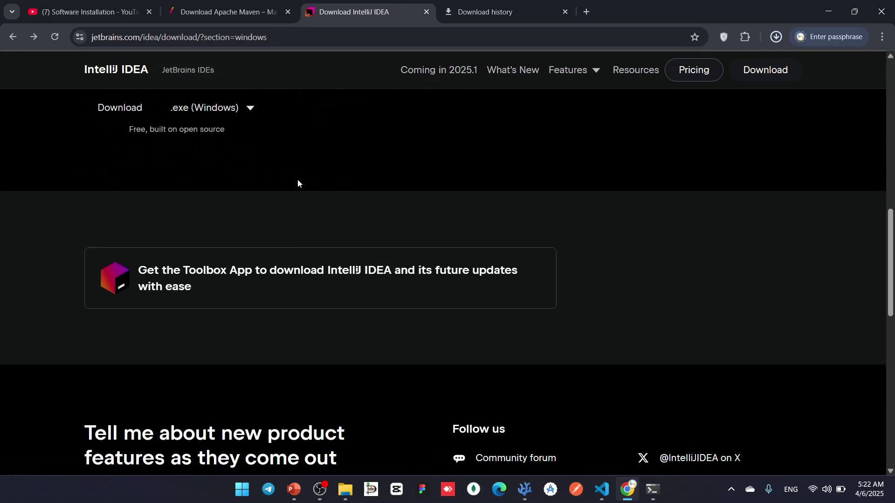
scroll(288, 191, up, 2)
click(251, 225)
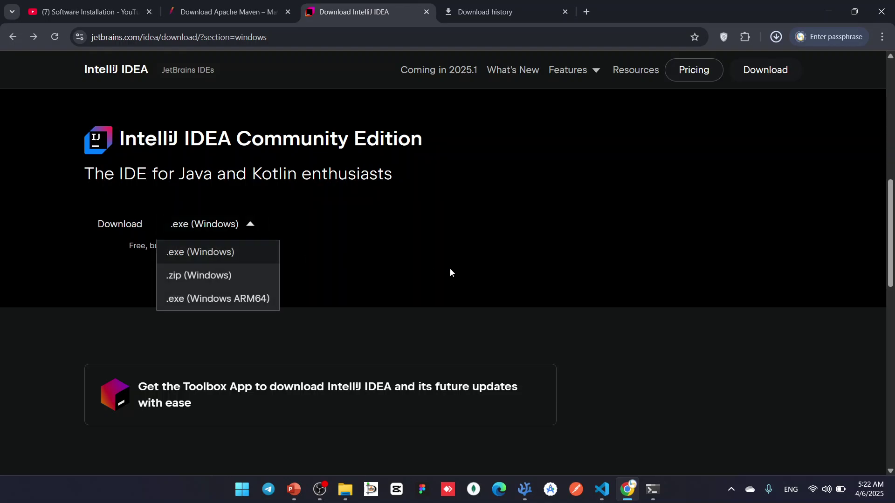
click(491, 268)
scroll(490, 264, down, 5)
scroll(492, 263, up, 15)
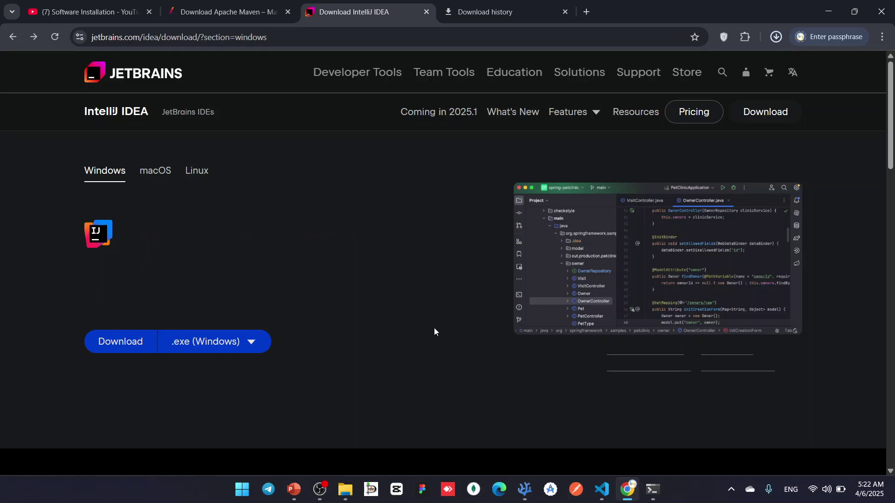
- Switch to the class notes and add an indented dash line below the IntelliJ Ultimate line
click(525, 489)
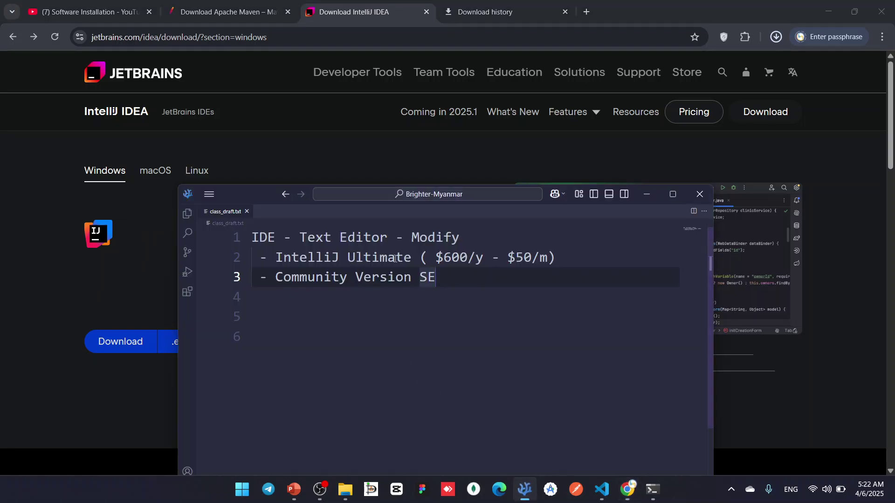
click(582, 255)
key(Return)
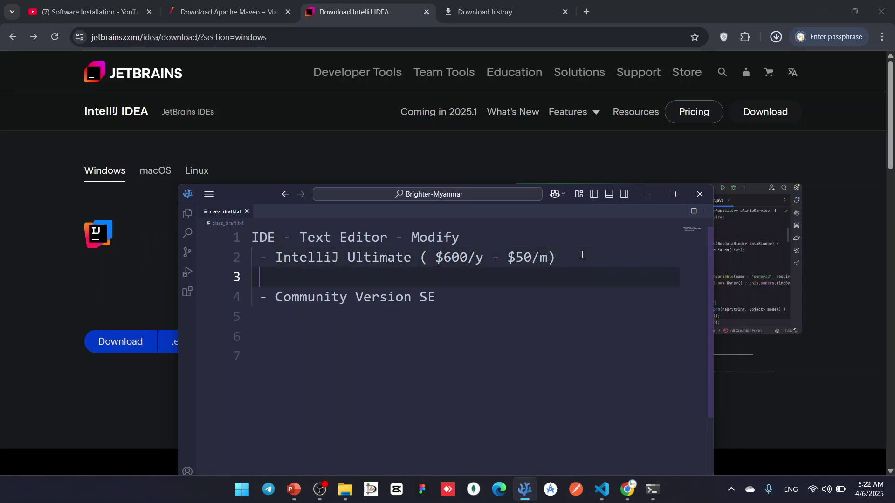
key(Tab)
text(-)
- Open the IntelliJ IDEA pricing page in the browser and temporarily mark the All Products Pack and its yearly price
click(363, 171)
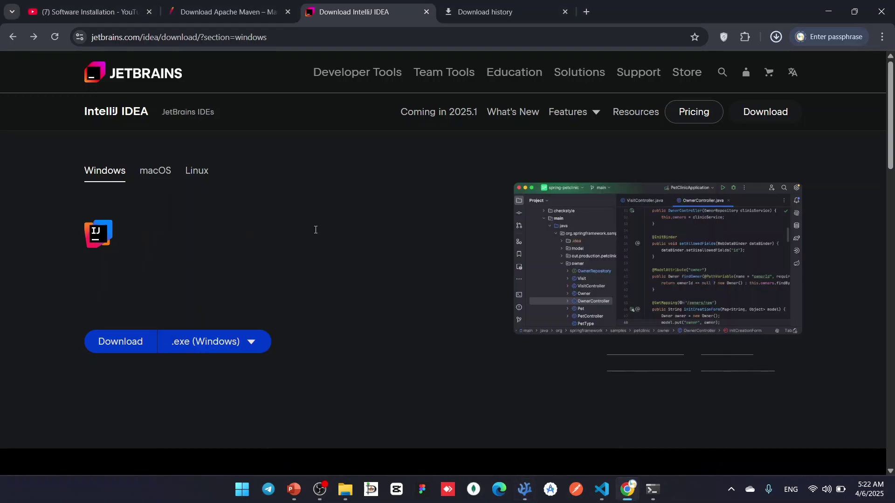
click(702, 117)
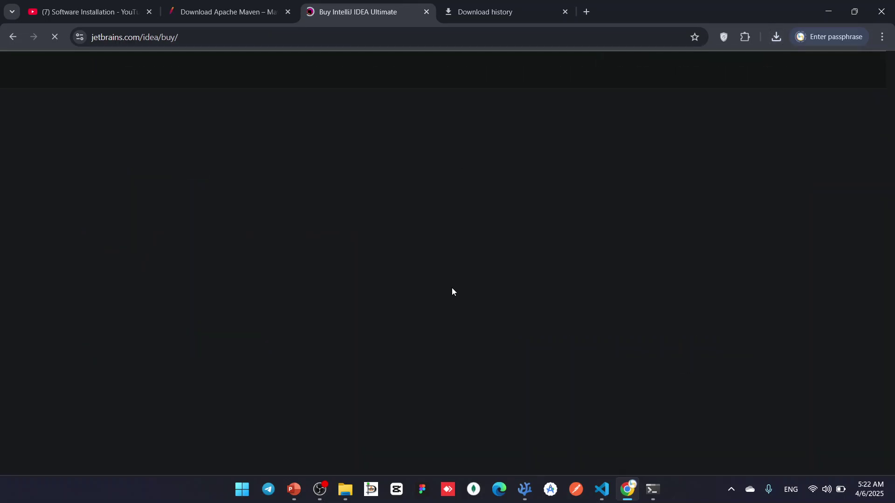
scroll(453, 291, down, 5)
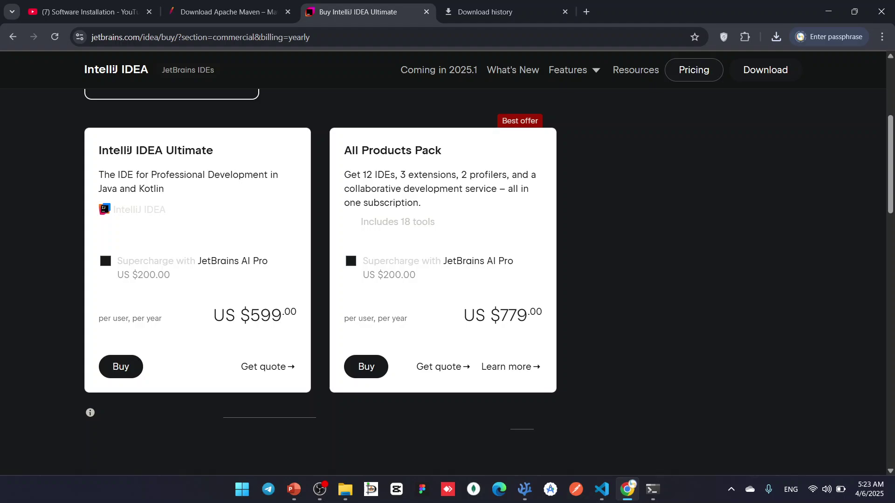
mouse_move(455, 328)
mouse_down()
mouse_move(571, 328)
mouse_move(571, 299)
mouse_move(433, 299)
mouse_move(445, 323)
mouse_up()
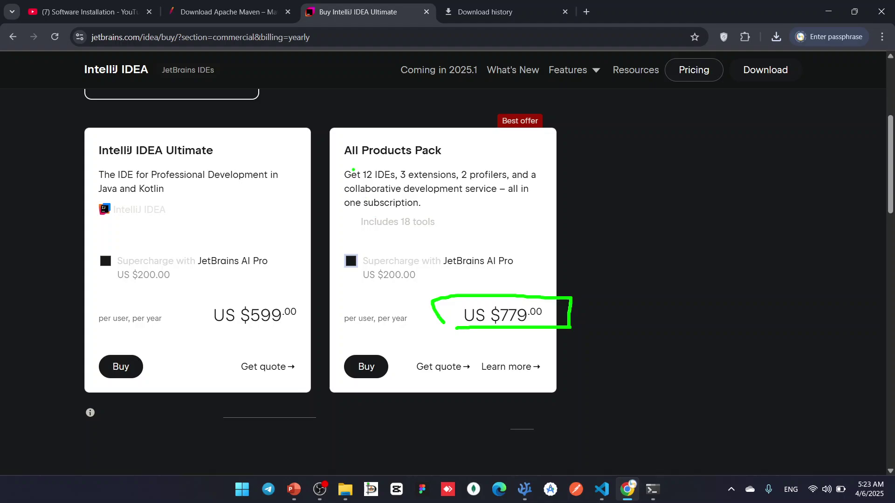
mouse_move(343, 159)
mouse_down()
mouse_move(455, 161)
mouse_move(446, 138)
mouse_move(347, 139)
mouse_move(331, 158)
mouse_move(343, 160)
mouse_up()
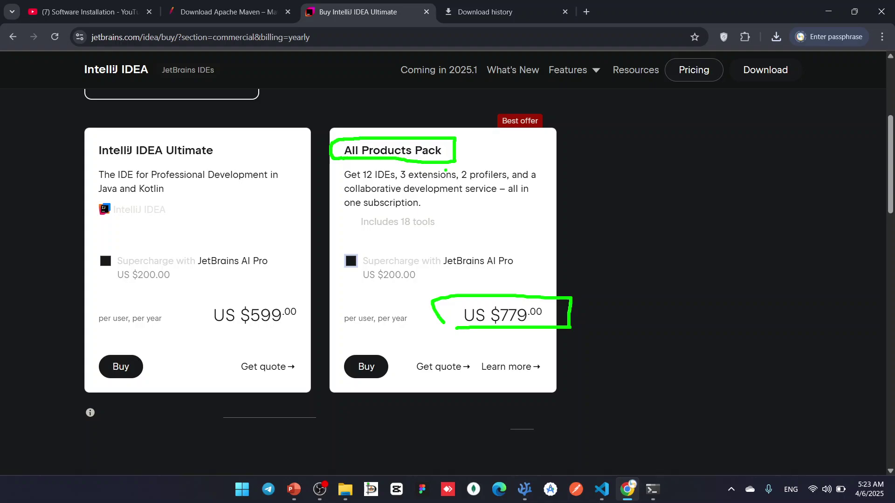
key(Escape)
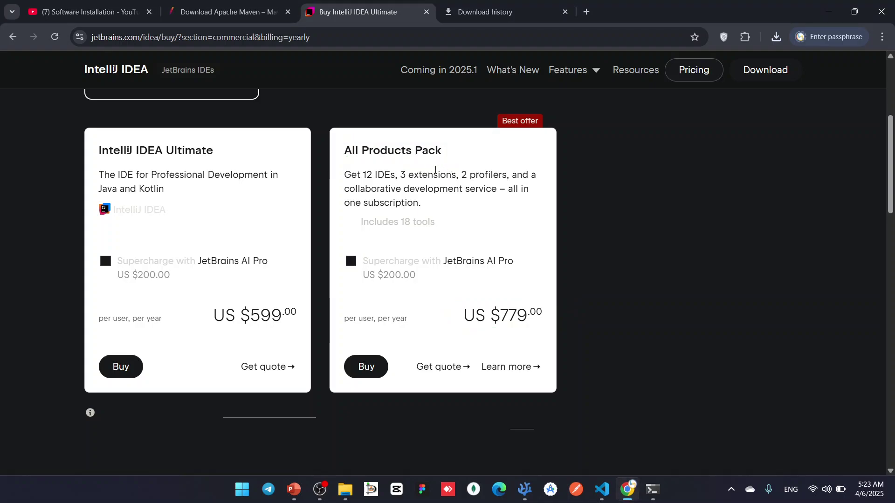
- Check the ideaIU-2024.3.5.exe entry in the download history and minimize the browser
click(485, 14)
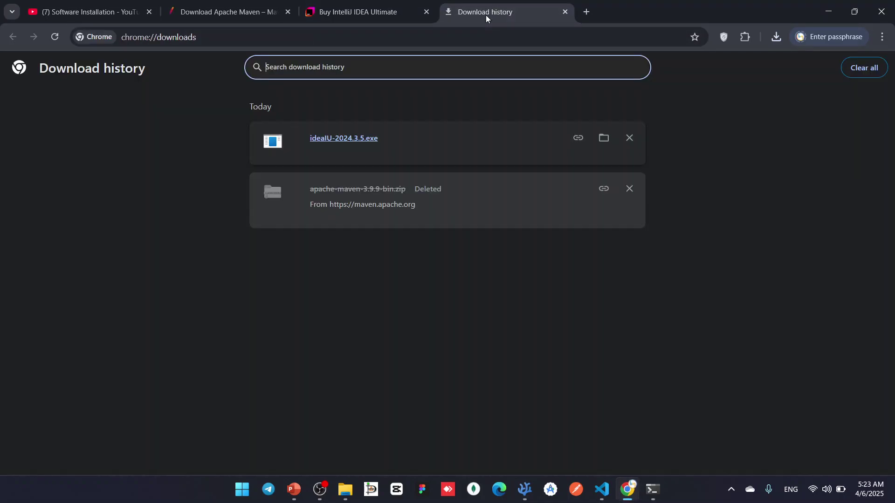
click(353, 152)
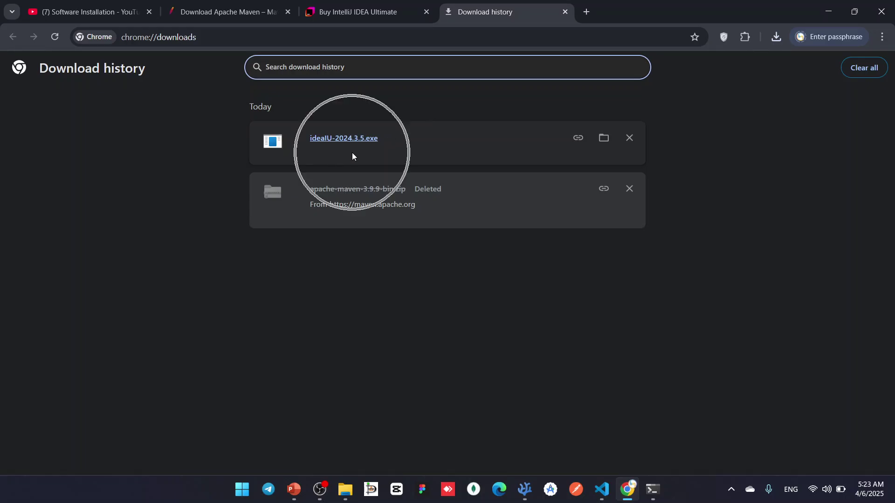
click(833, 14)
- Delete all the edition comparison notes from class_draft.txt and minimize the editor
drag(534, 301, 214, 239)
key(BackSpace)
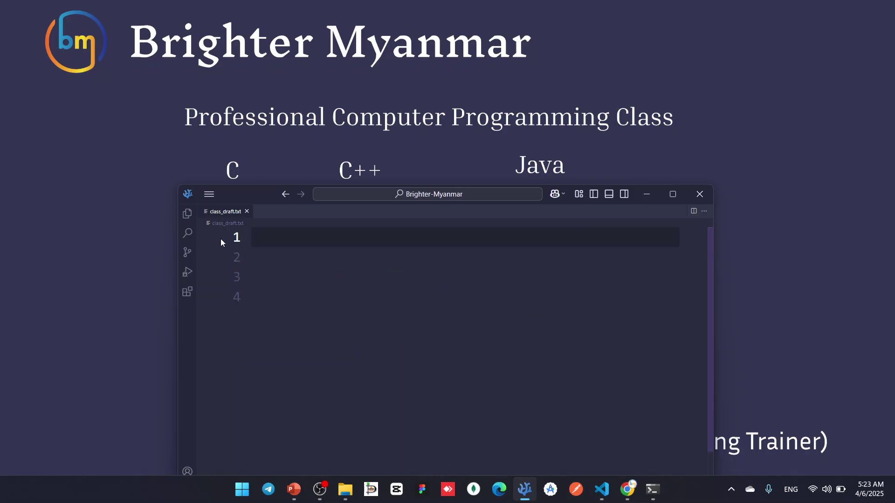
click(647, 194)
- Open the Downloads folder in File Explorer and refresh its contents
click(344, 490)
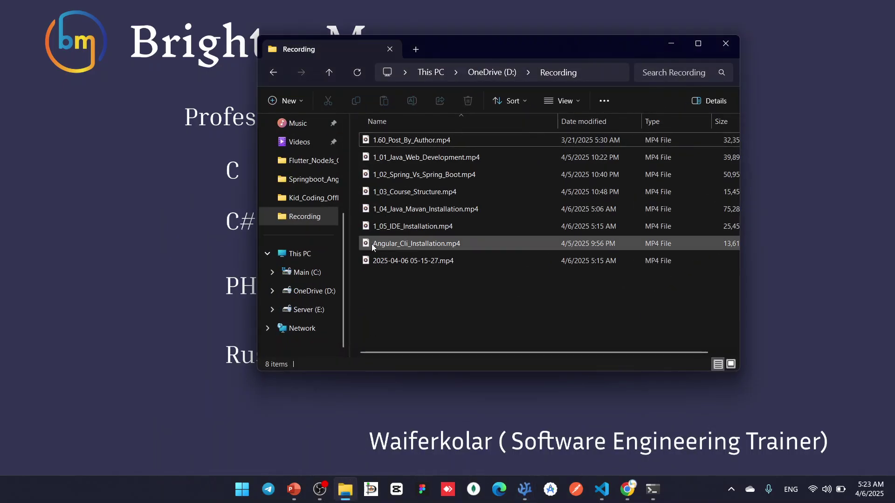
scroll(292, 222, up, 3)
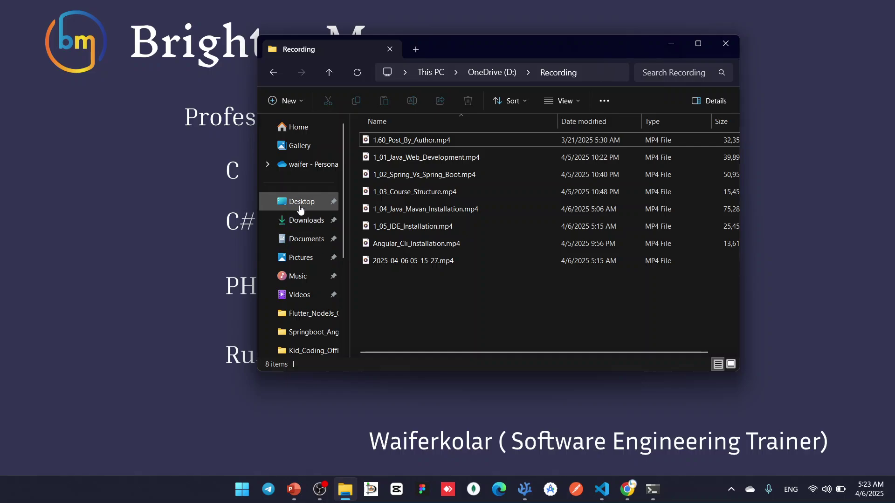
click(298, 240)
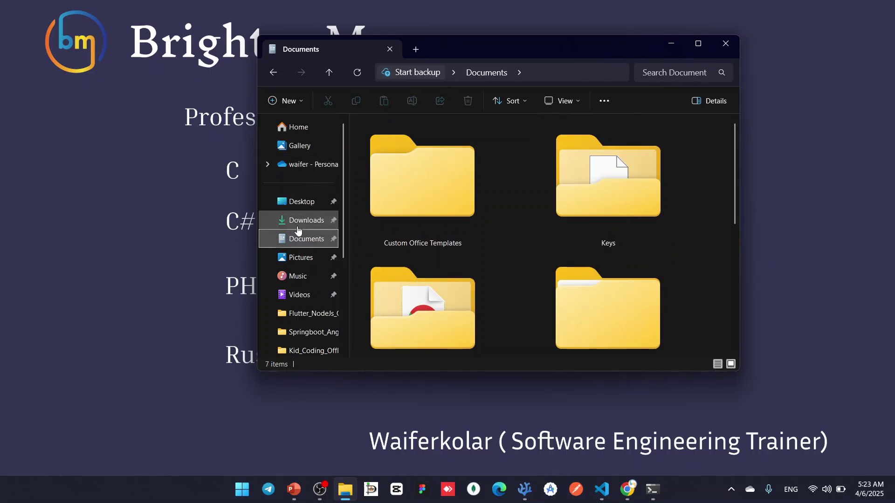
click(301, 220)
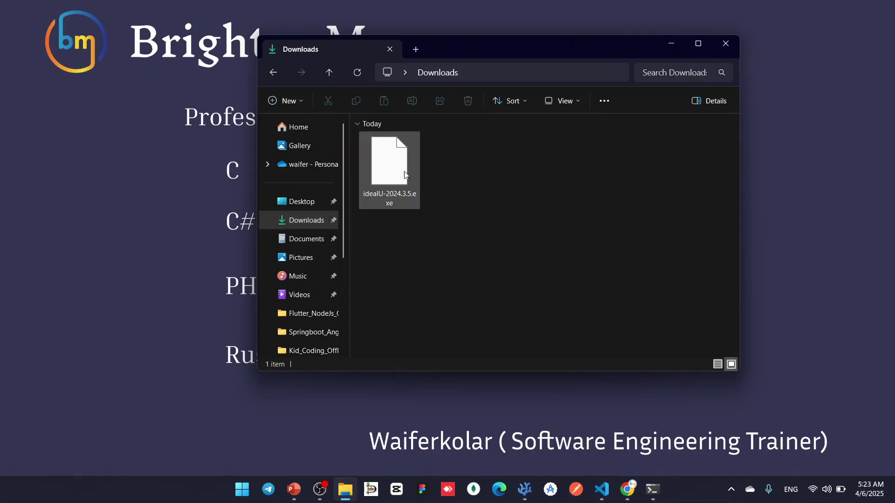
click(357, 72)
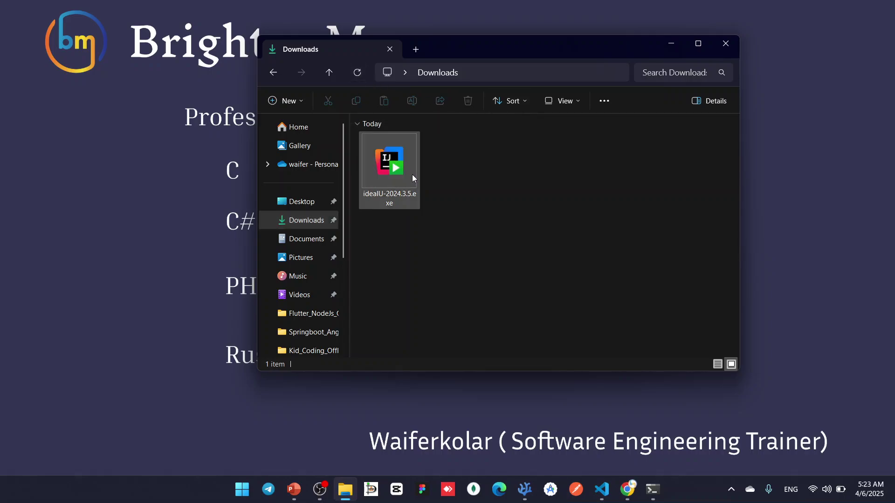
- Launch ideaIU-2024.3.5.exe, allow it to run despite the SmartScreen warning, and close the Downloads window
double_click(395, 160)
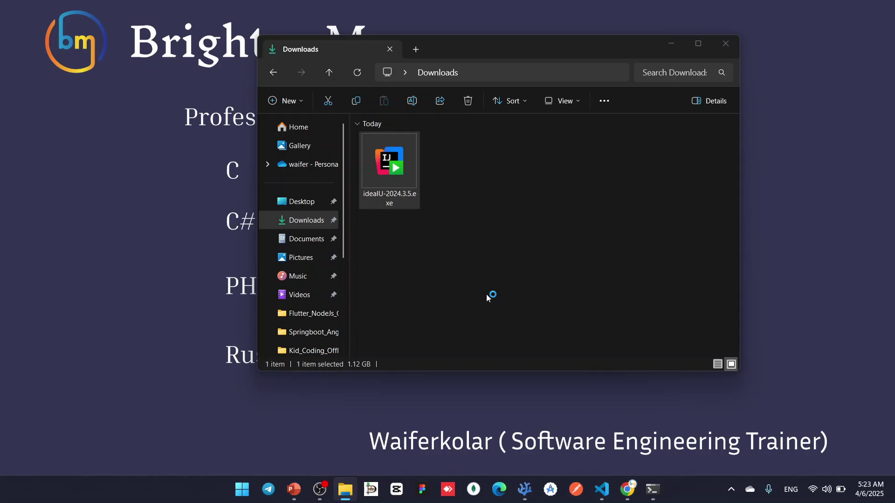
click(431, 270)
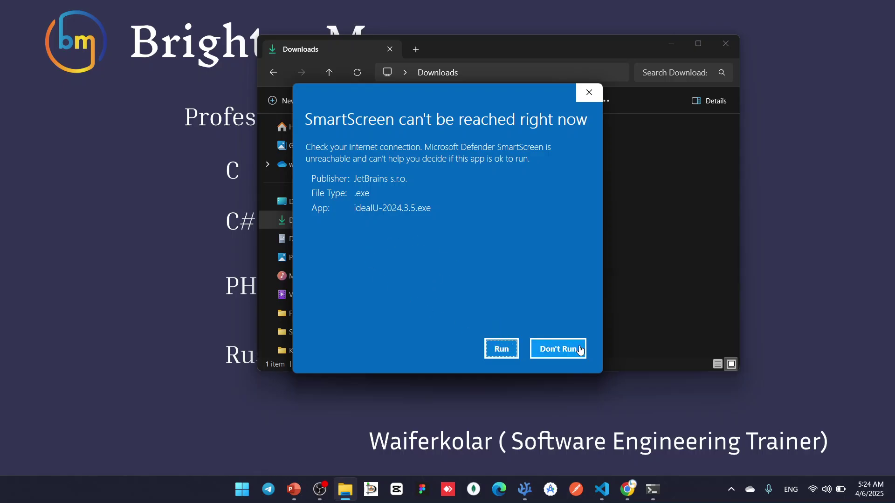
click(501, 351)
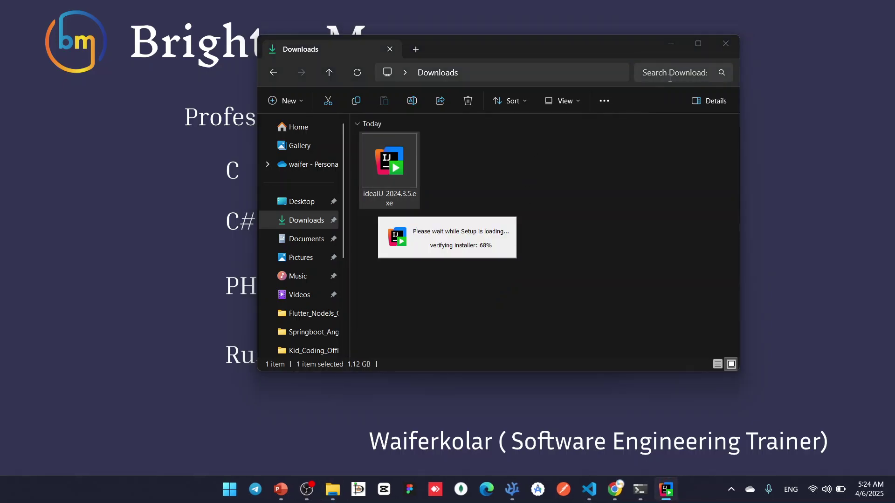
click(726, 44)
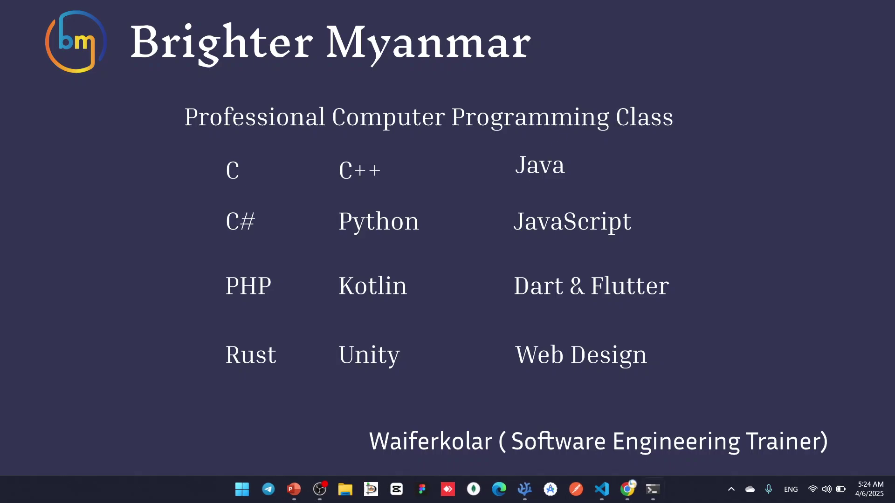
- Start the IntelliJ IDEA setup and accept the default destination folder C:\Program Files\JetBrains\IntelliJ IDEA 2024.3.5
mouse_move(657, 491)
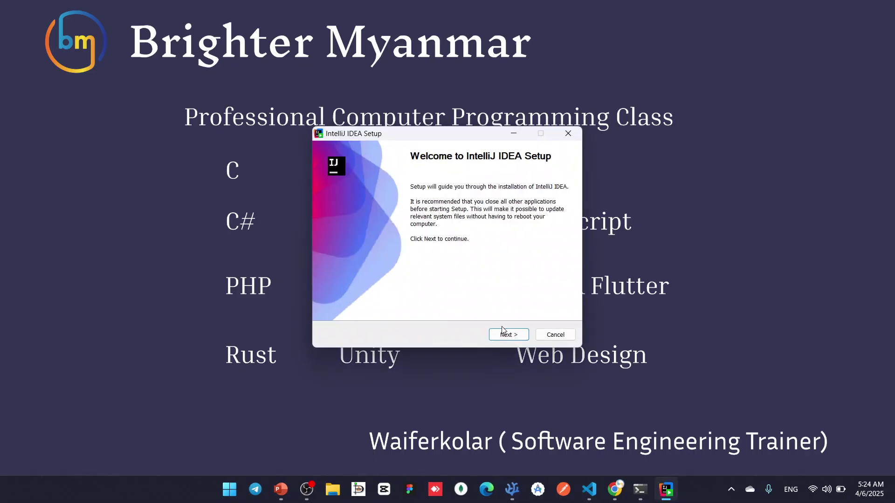
click(509, 336)
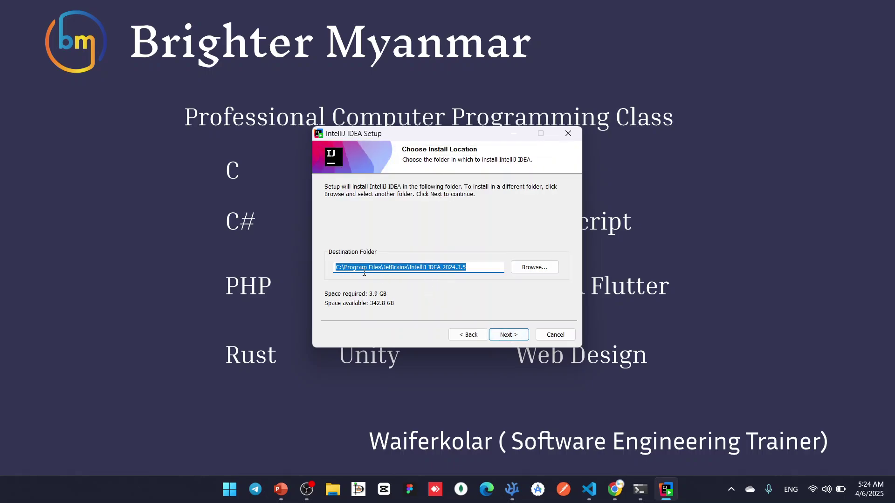
click(507, 335)
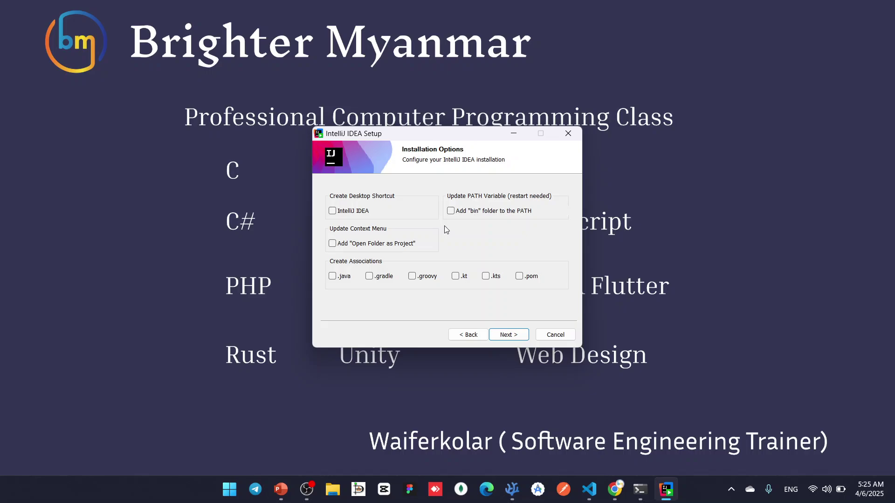
- Enable the desktop shortcut, the "bin" folder in PATH, "Open Folder as Project", and the .java, .gradle, .kt, .kts and .pom associations
click(451, 211)
click(333, 277)
click(369, 277)
click(456, 277)
click(486, 277)
click(519, 277)
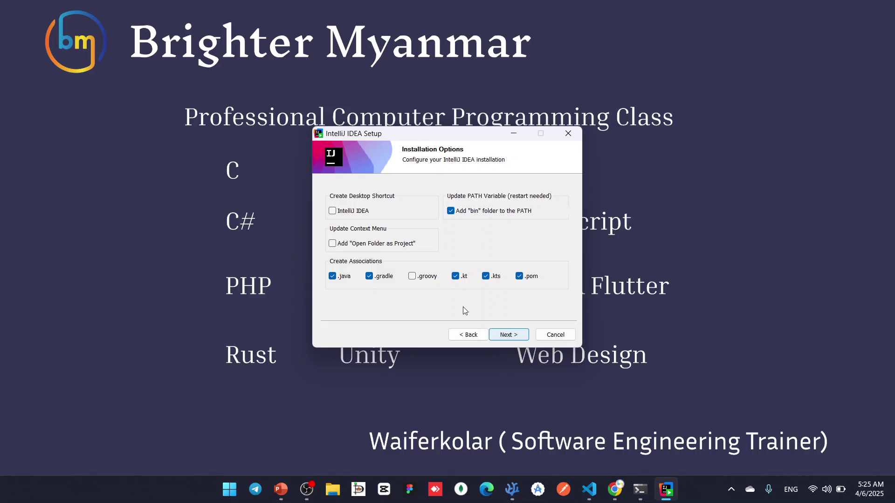
click(333, 244)
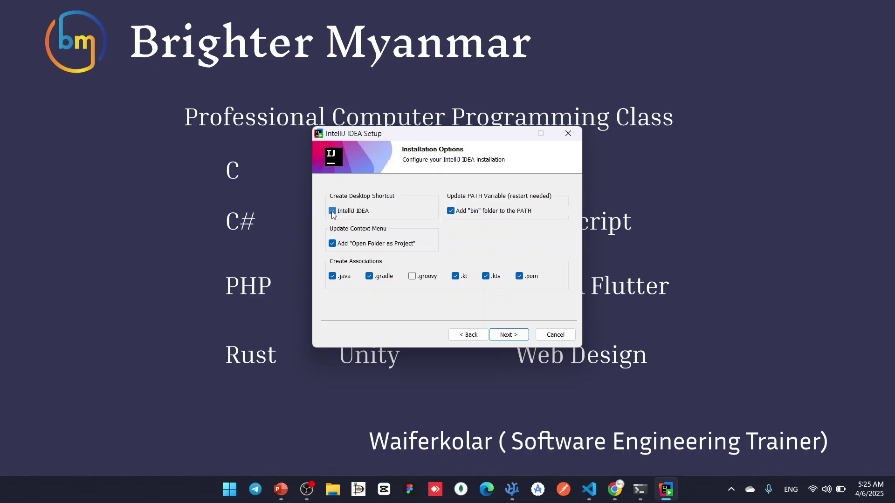
- Accept the installation options and start installing with JetBrains as the Start Menu folder
click(503, 335)
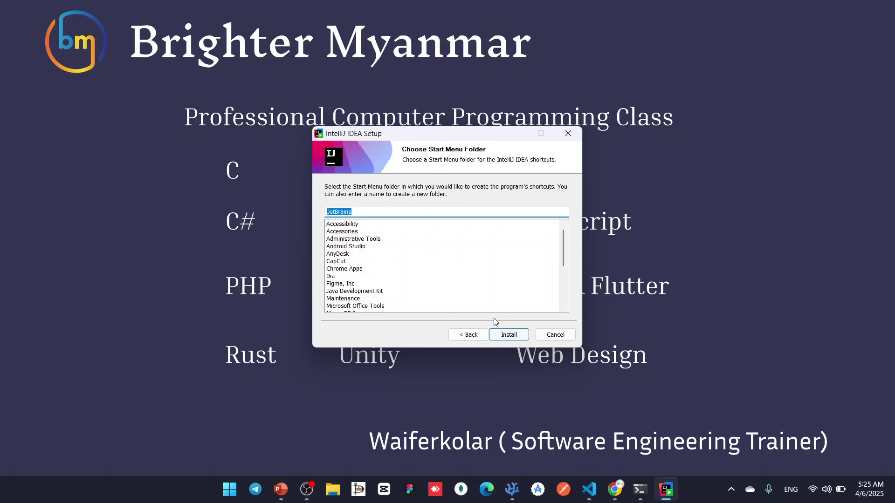
click(509, 335)
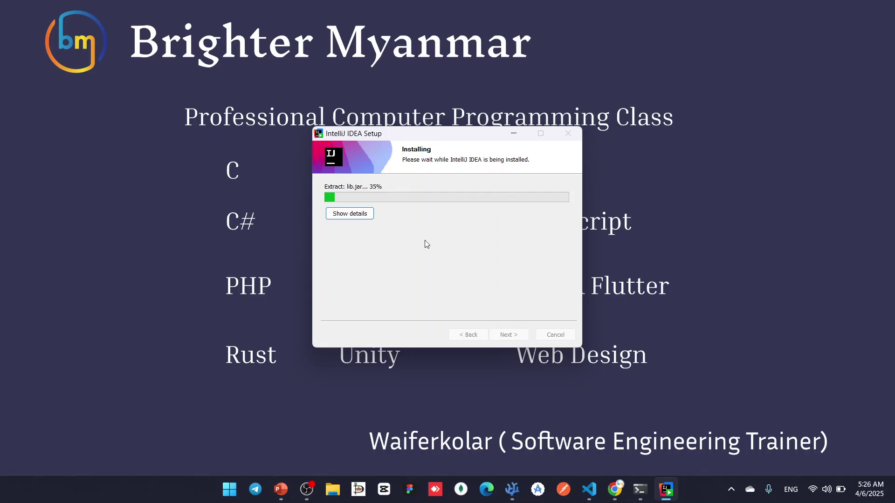
drag(421, 132, 385, 110)
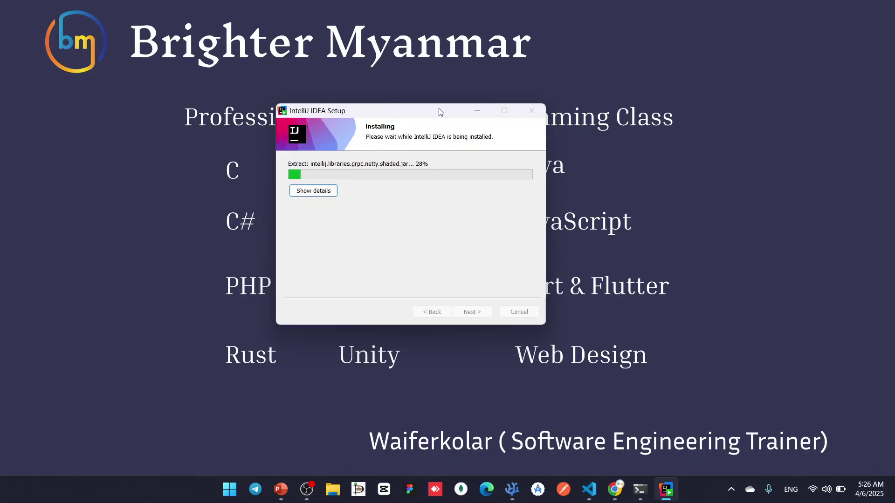
drag(440, 112, 420, 112)
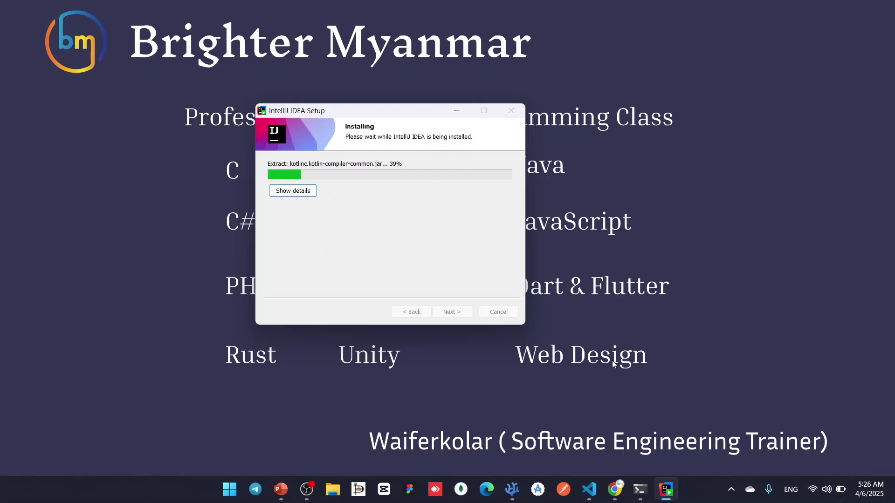
drag(407, 114, 410, 59)
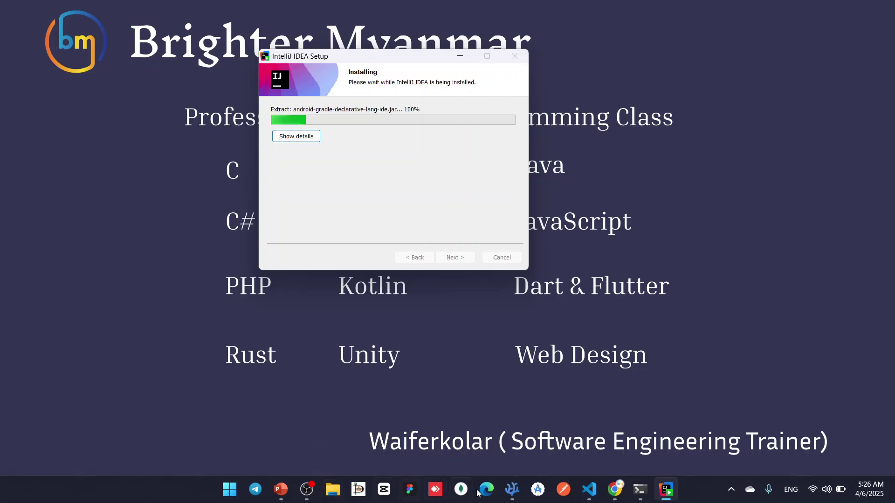
- Switch to the code editor and write "IntelliJ -" as the first line of class_draft.txt, followed by a line break
click(511, 493)
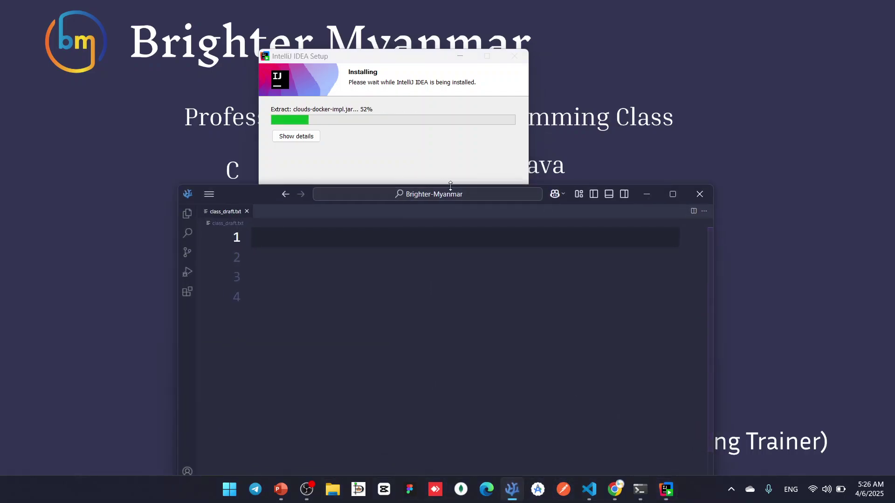
drag(244, 202, 236, 150)
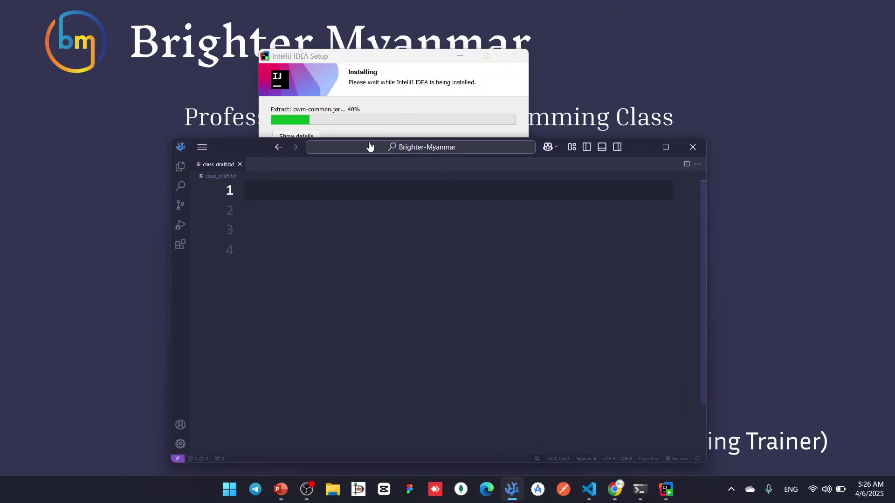
text(In)
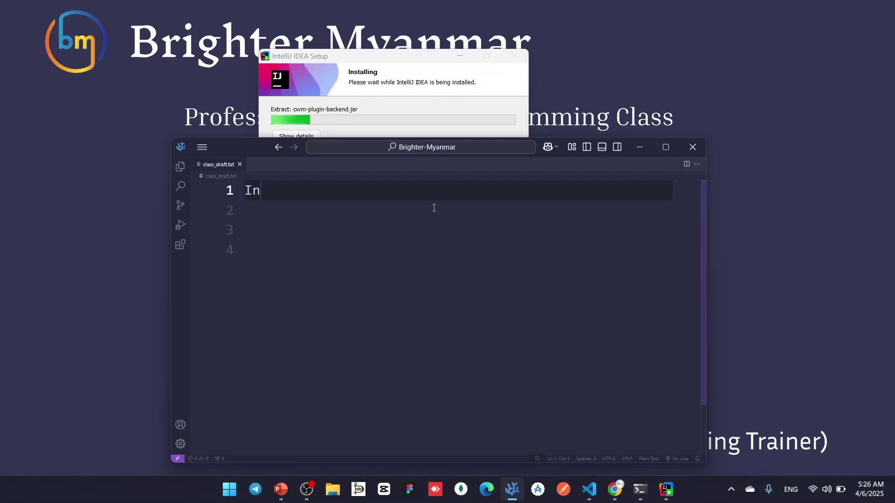
text(telliJ -)
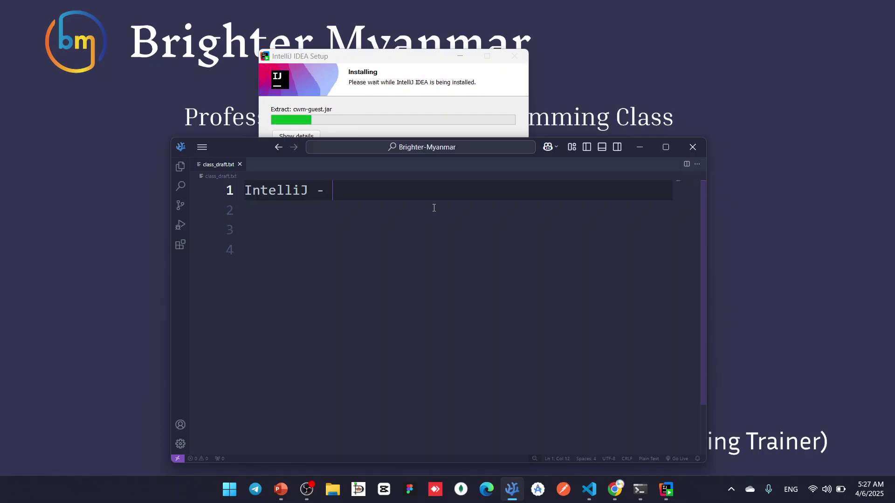
key(Return)
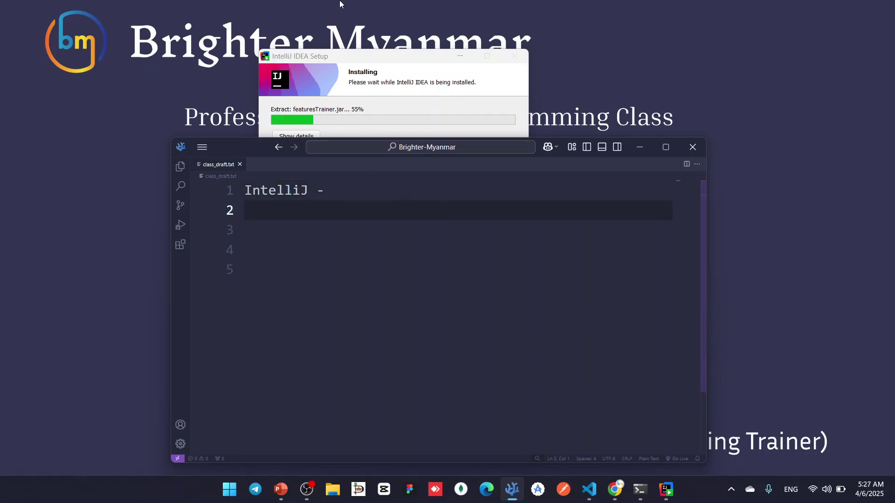
- Write "VS Code" on the second line of class_draft.txt and delete the blank lines below it
click(359, 47)
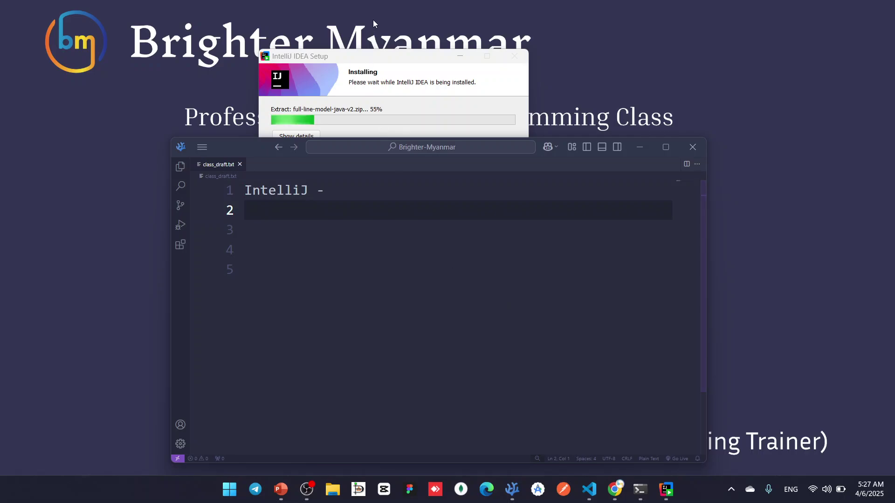
click(389, 59)
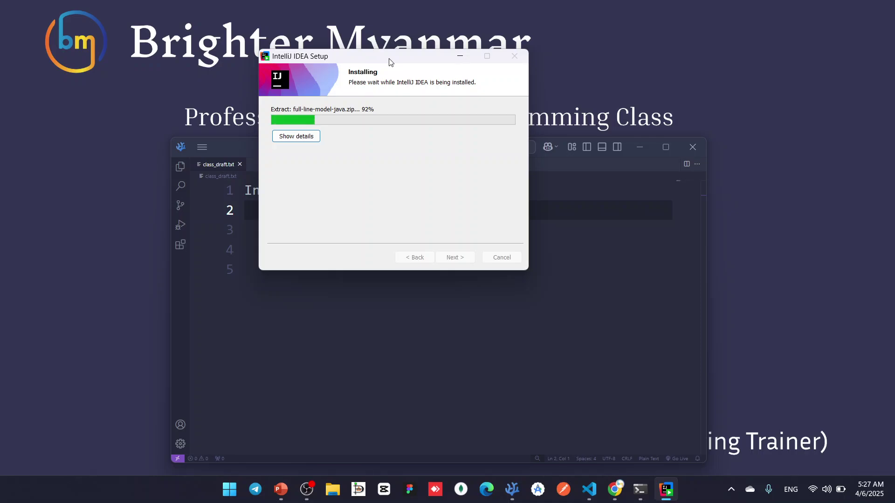
click(515, 279)
click(383, 206)
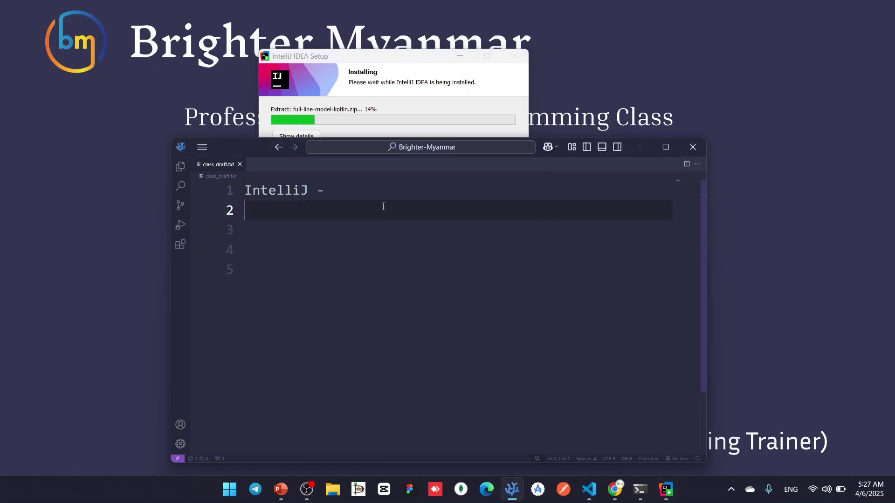
text(VS Code)
click(373, 59)
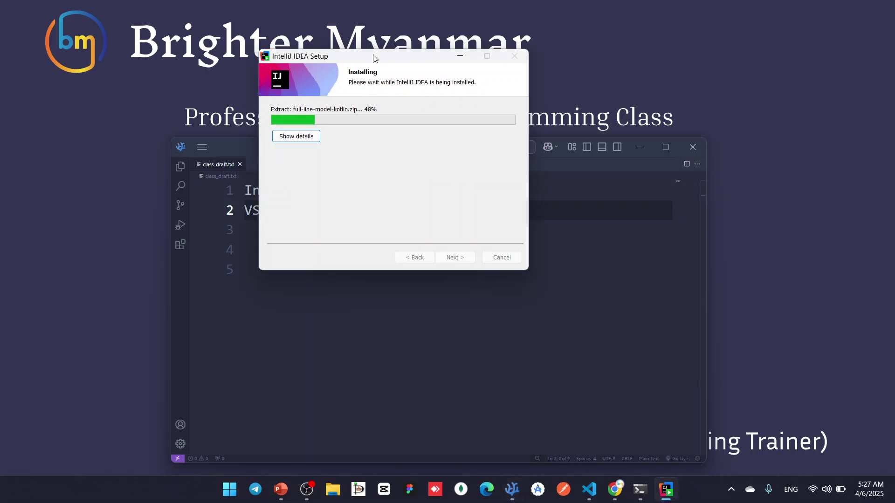
click(359, 306)
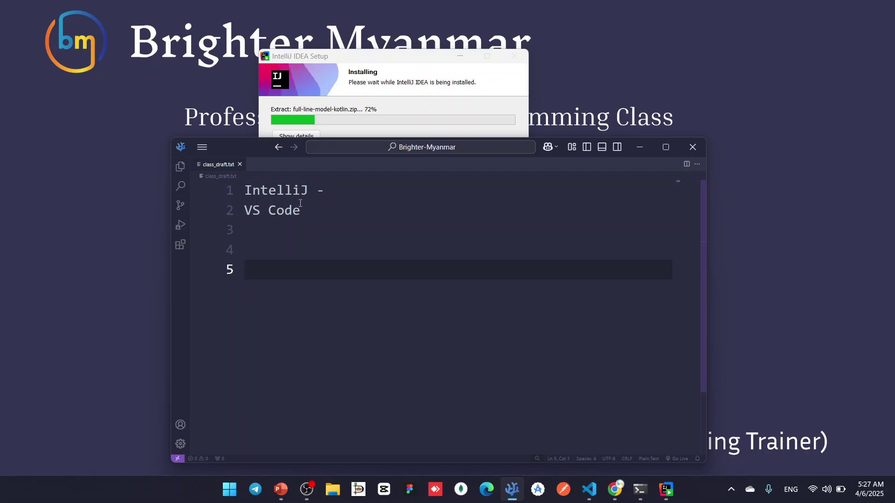
key(BackSpace)
key(BackSpace)
key(BackSpace)
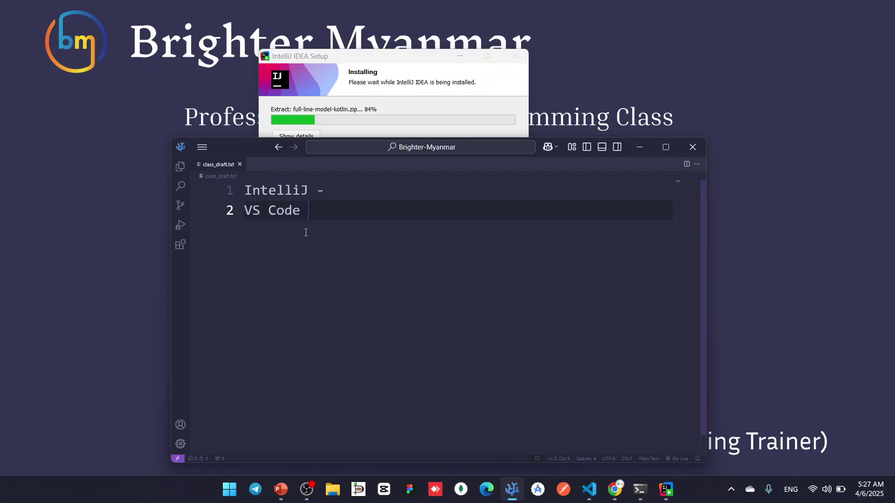
- Add a dash after "VS Code" and complete the first line as "IntelliJ - Spring" in class_draft.txt
click(359, 58)
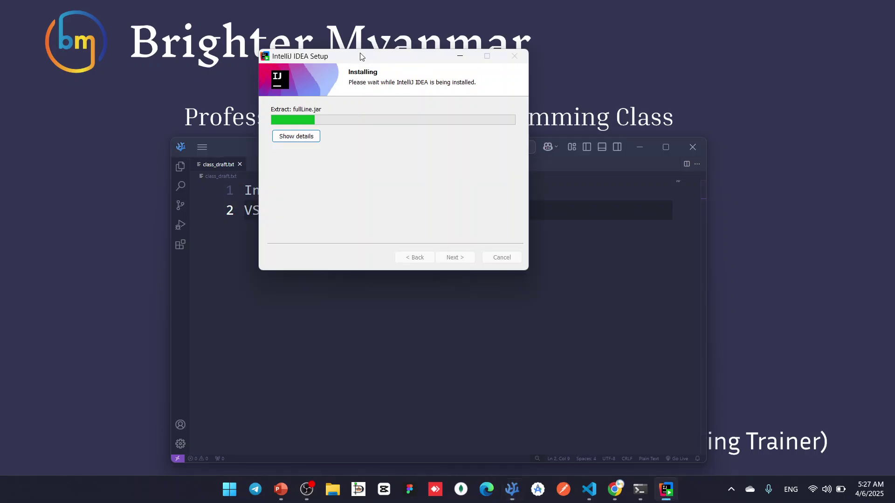
click(595, 244)
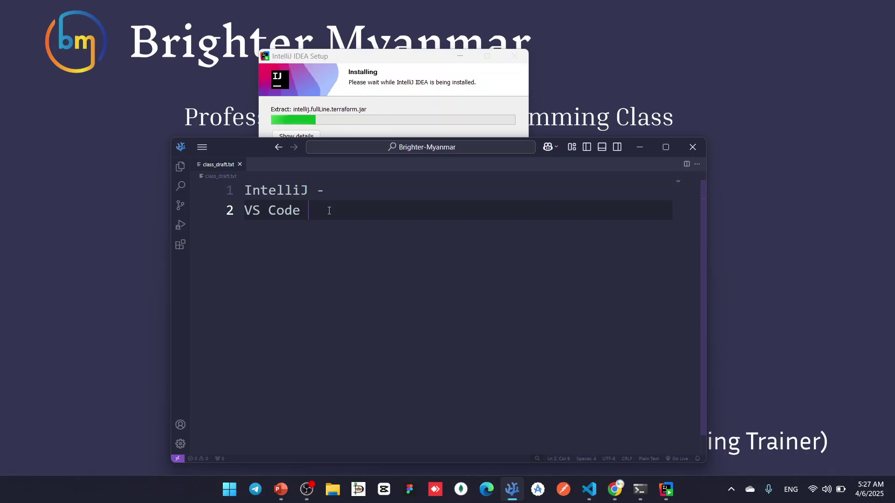
text(-)
click(350, 192)
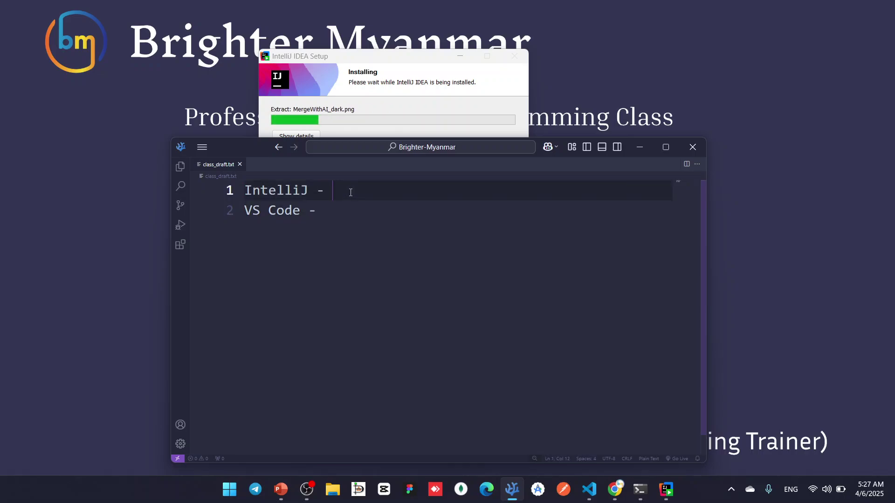
text(Spring)
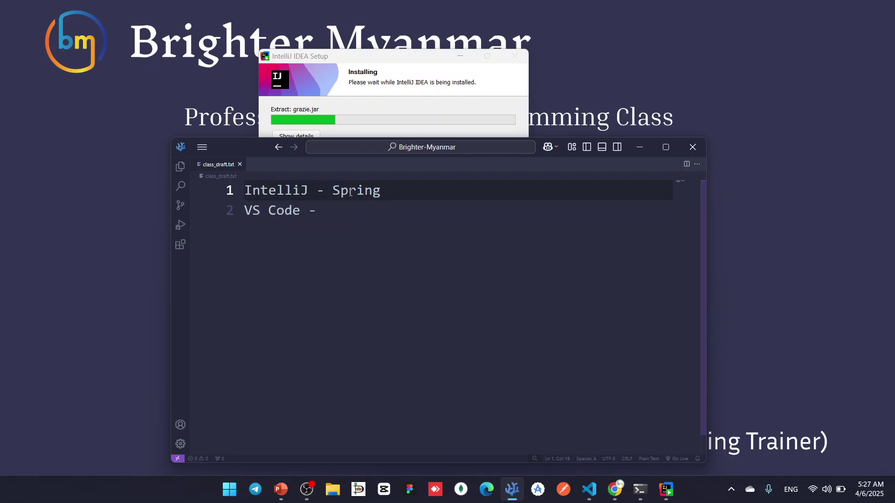
key(shift+Home)
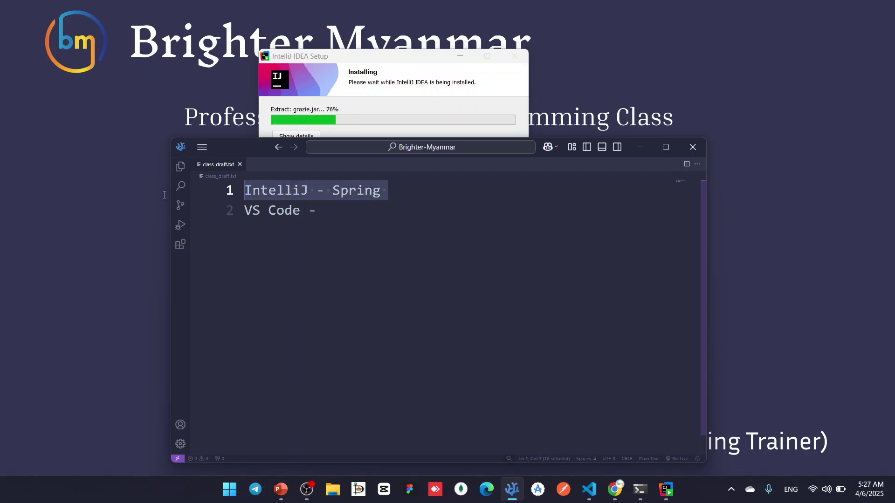
click(471, 223)
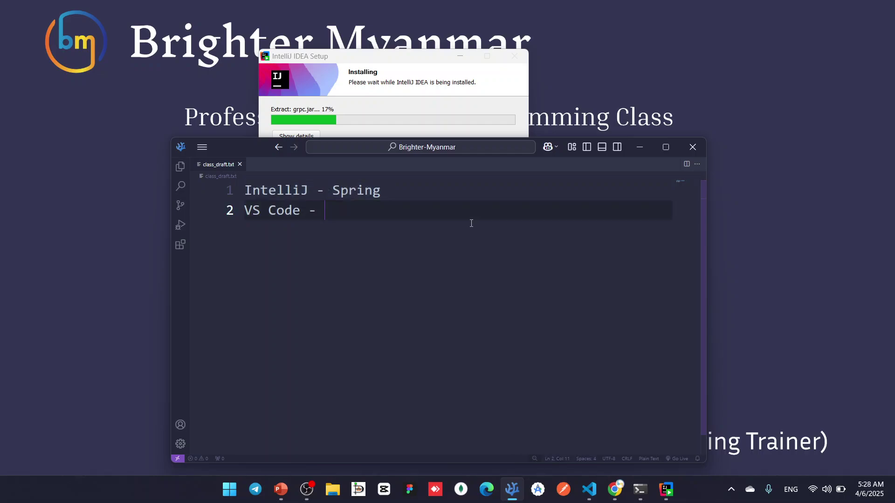
key(shift+Home)
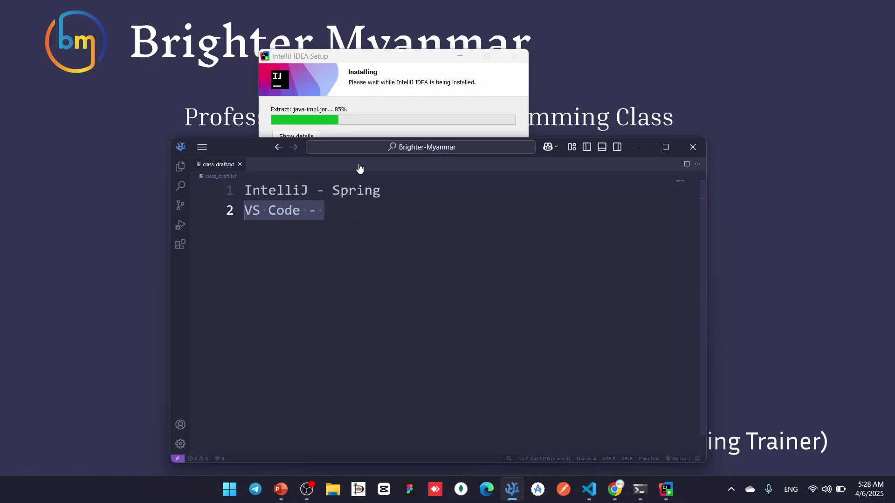
key(Right)
key(shift+Home)
key(shift+Up)
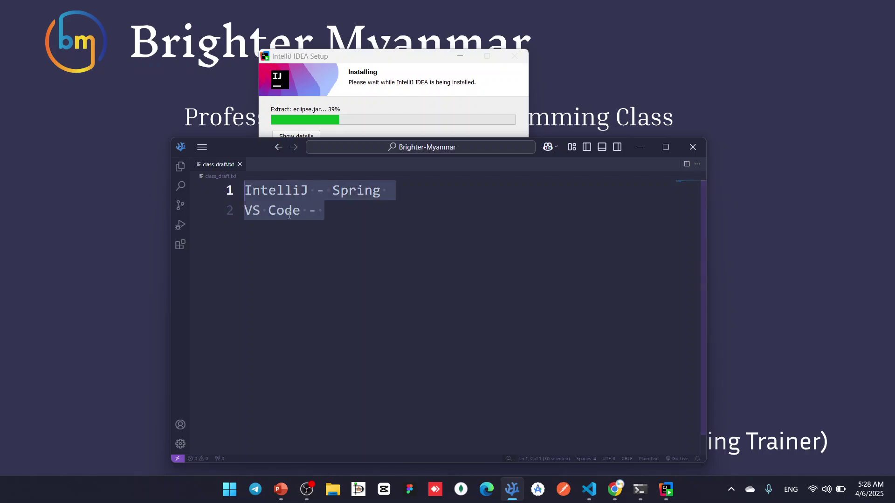
key(Right)
- Finish the IntelliJ IDEA setup with "I want to manually reboot later" and close the code editor window
click(431, 57)
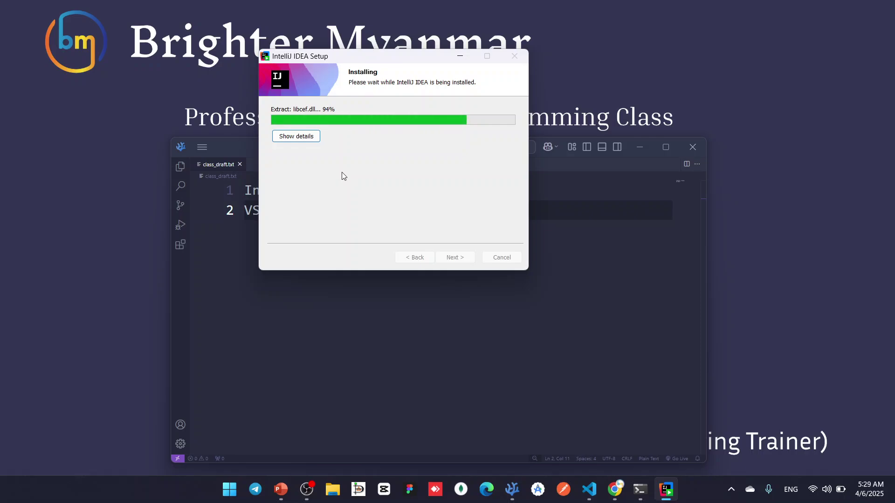
mouse_move(367, 57)
mouse_down()
mouse_move(383, 51)
mouse_move(374, 40)
mouse_up()
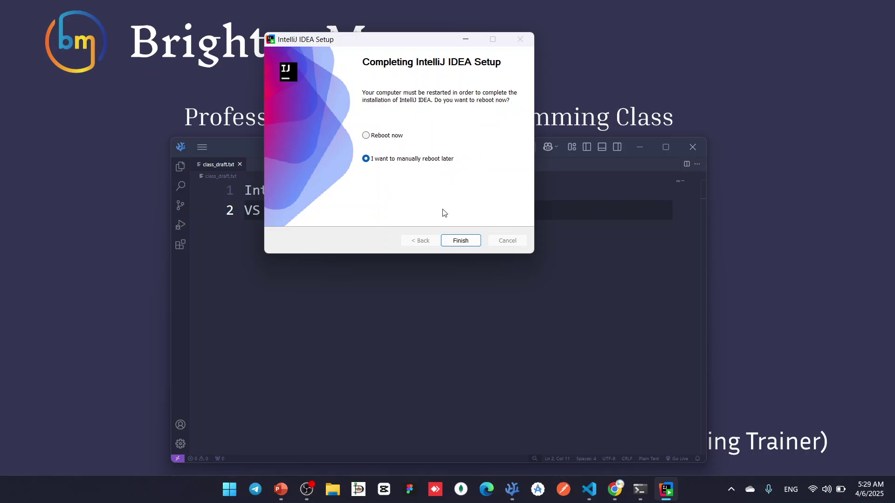
click(462, 241)
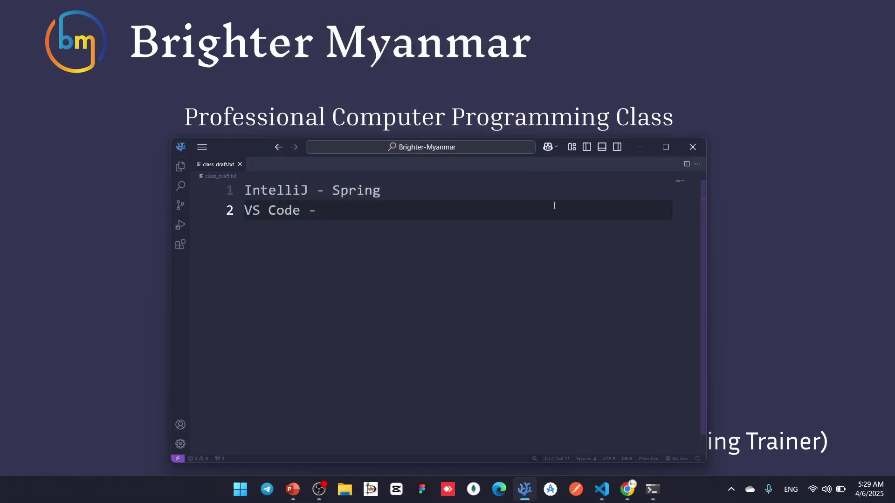
click(693, 147)
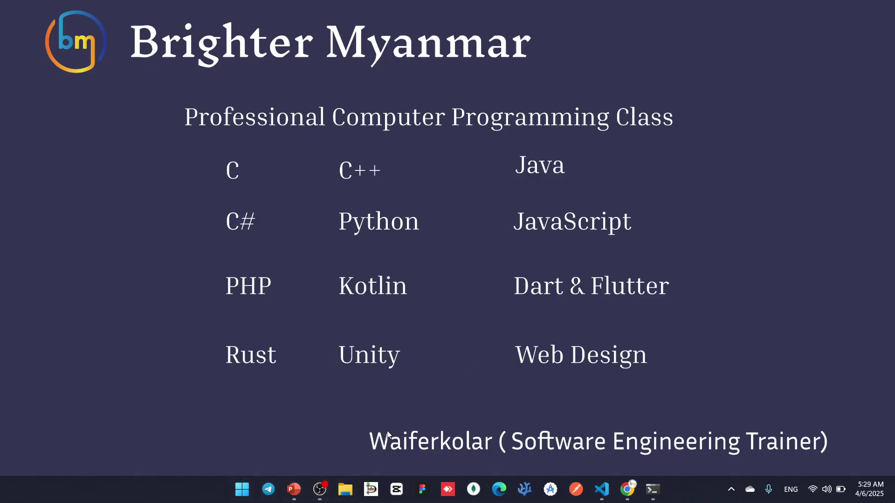
- Search Windows for "Intellij" and launch IntelliJ IDEA 2024.3.5
click(241, 489)
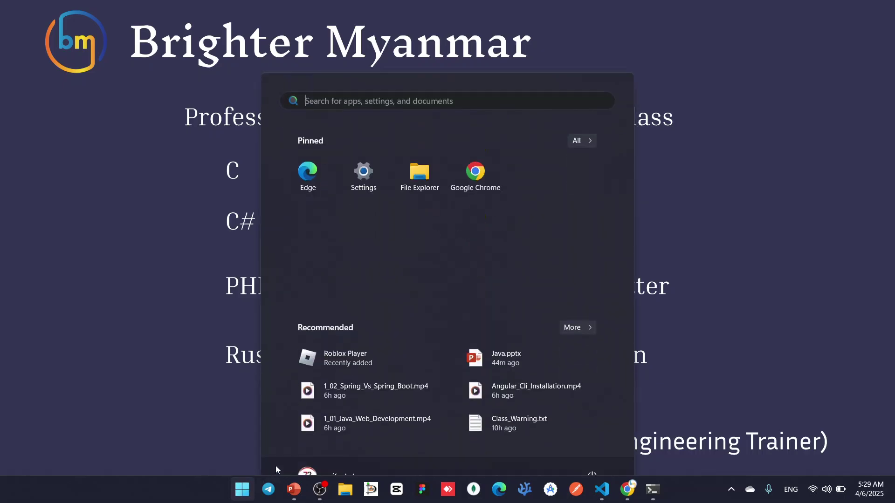
text(In)
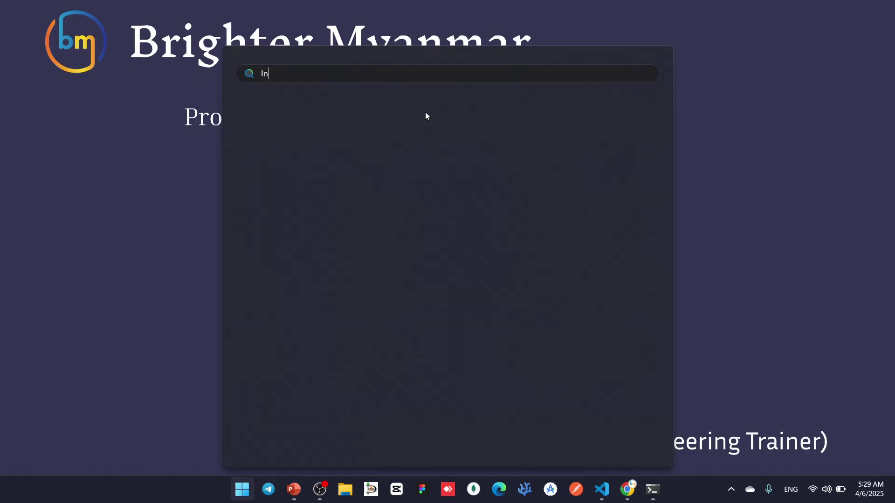
text(tellij)
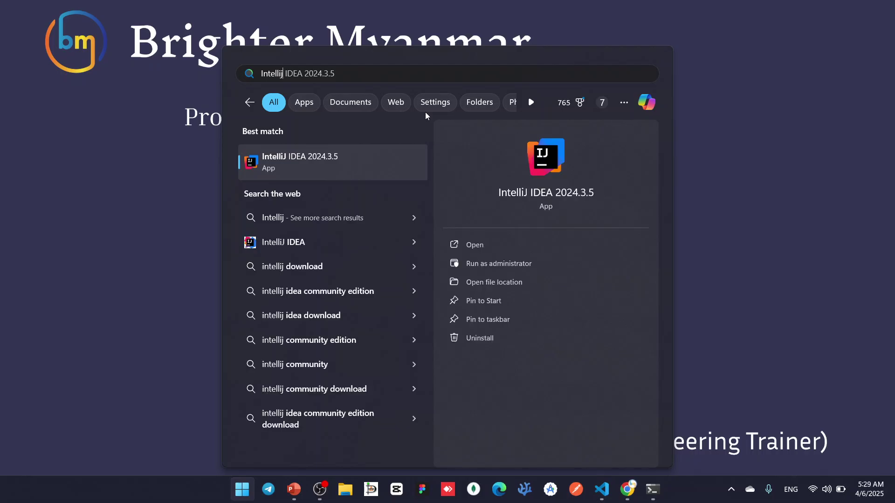
click(284, 168)
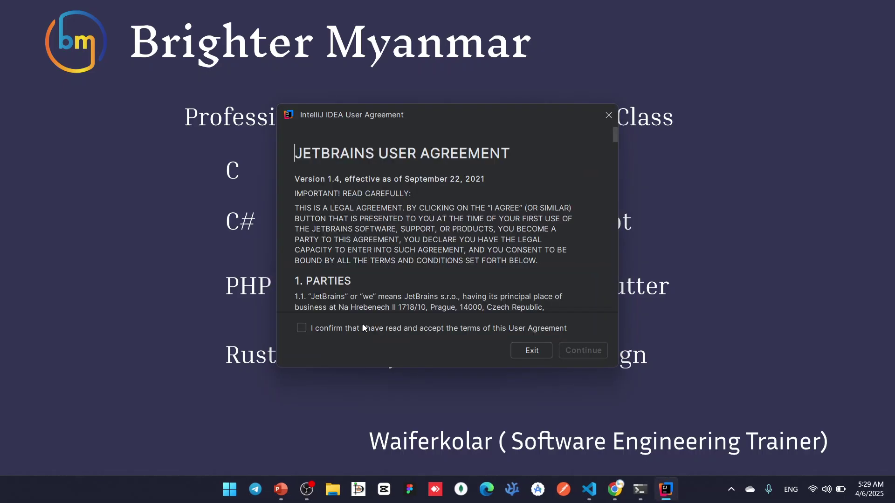
- Accept the JetBrains User Agreement and decline sending anonymous usage statistics
click(336, 328)
click(583, 353)
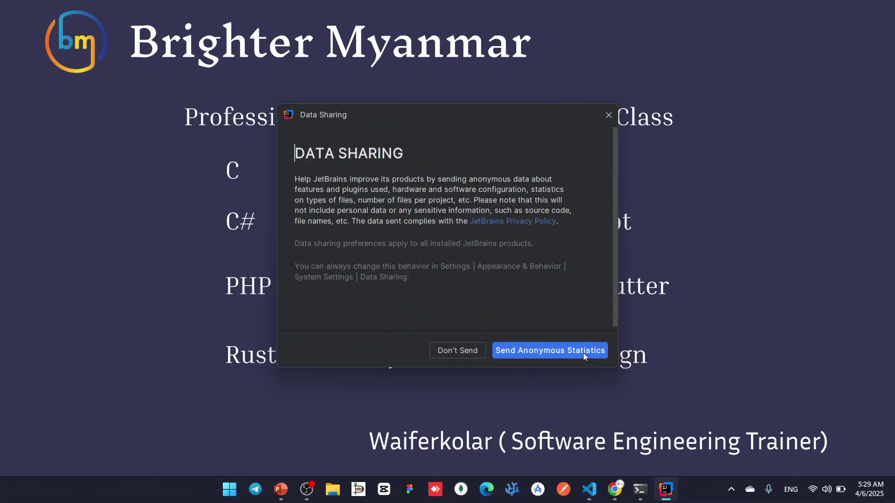
click(468, 351)
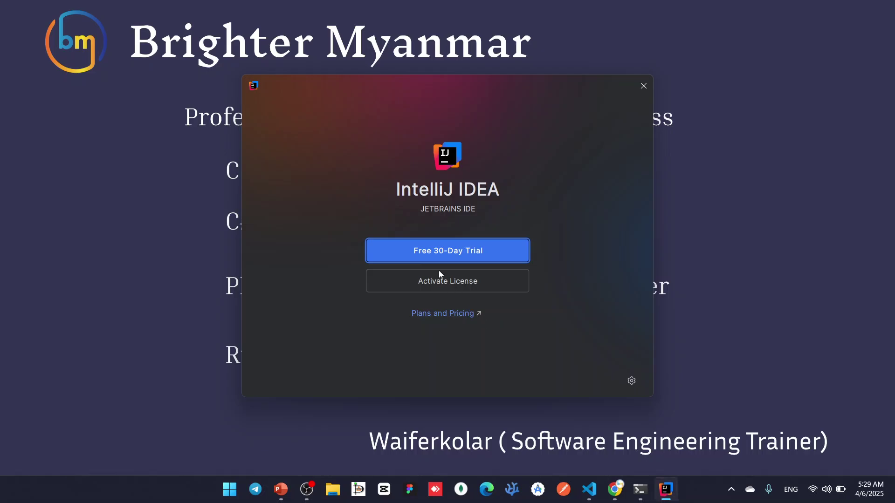
- Start the free 30-day trial with the reason "I want to learn how to use a specific feature, language, or framework"
click(467, 256)
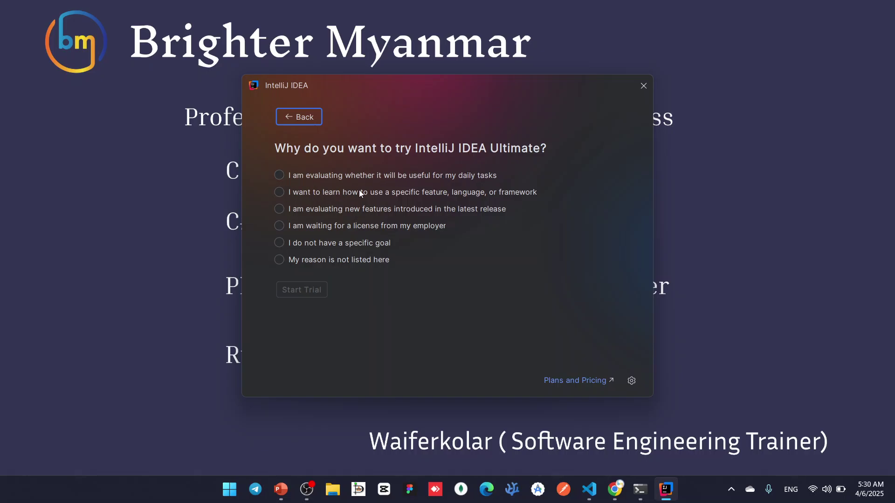
click(322, 193)
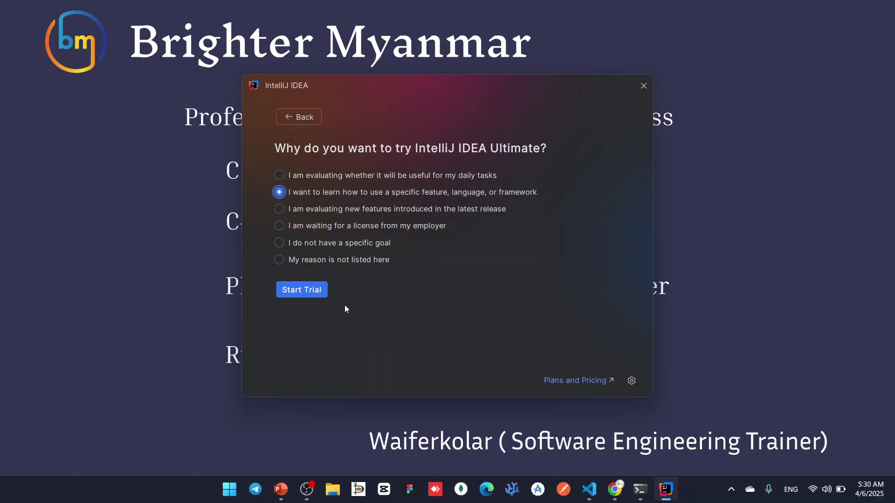
click(300, 287)
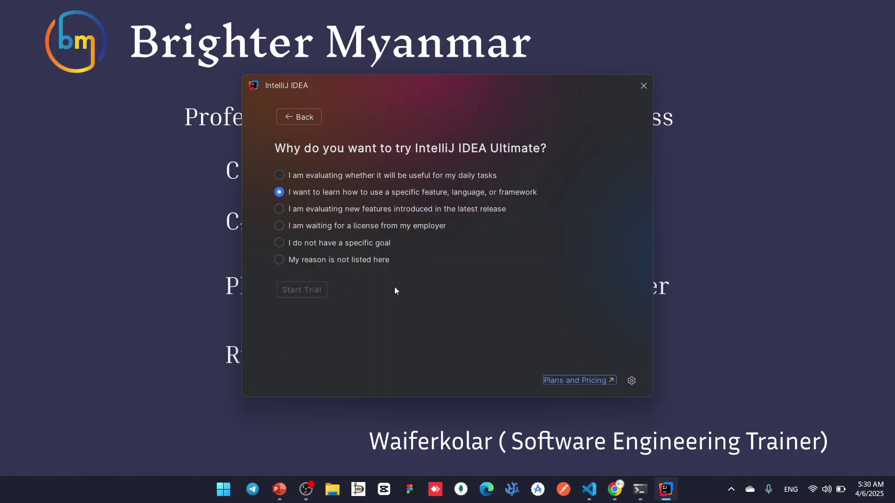
- Skip importing settings from Visual Studio Code and minimize the browser window to reveal the IntelliJ IDEA welcome screen
click(391, 335)
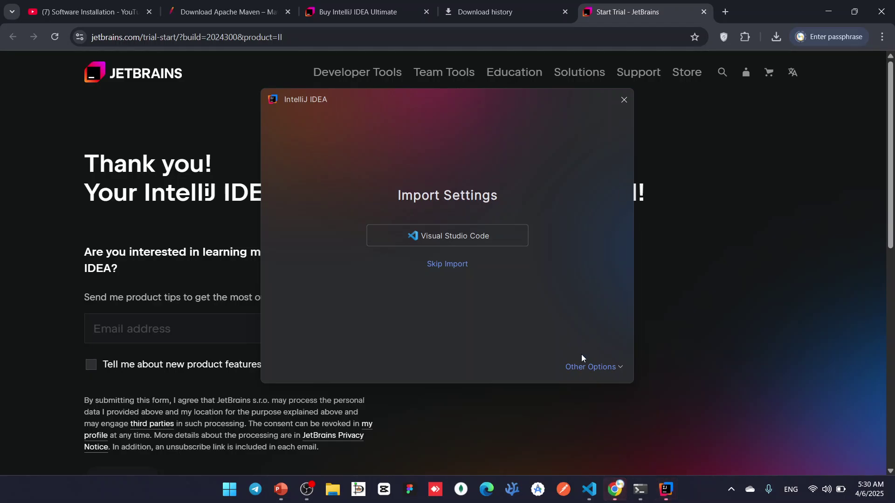
click(447, 261)
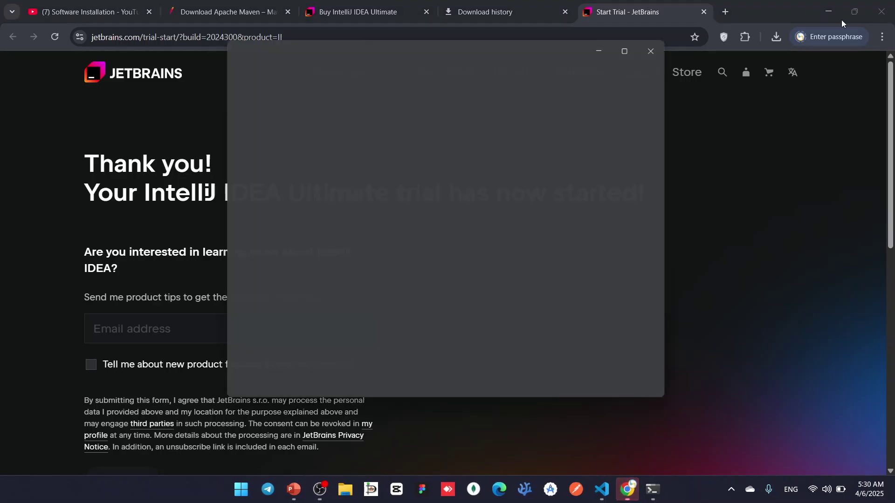
click(828, 11)
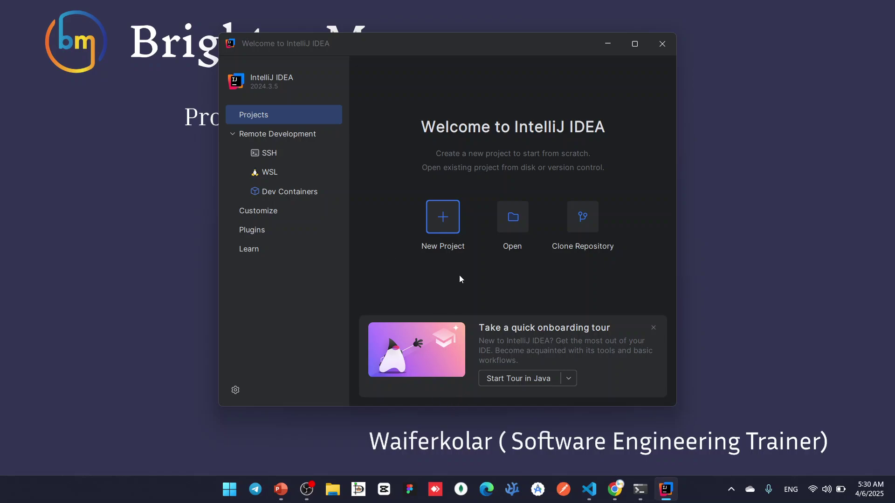
- Browse the staff picks in the plugin Marketplace with Remote Development collapsed, and close the IntelliJ IDEA welcome window
click(264, 233)
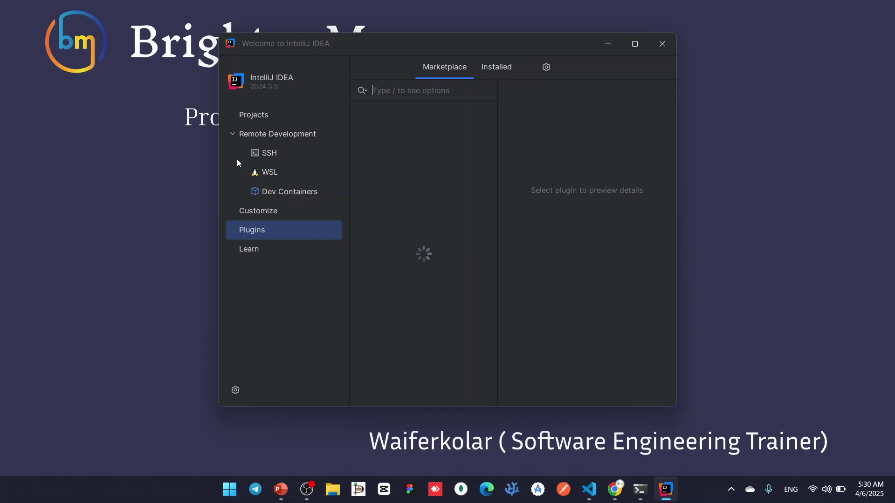
click(231, 133)
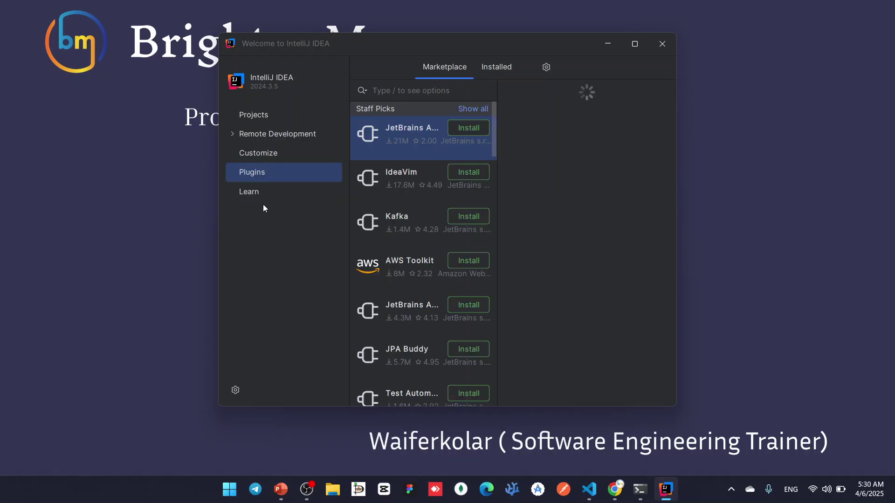
scroll(371, 238, down, 5)
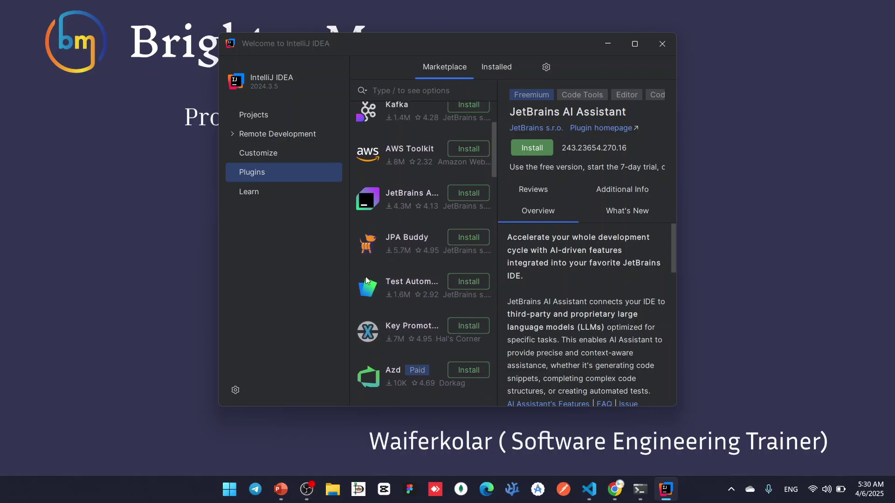
scroll(366, 280, up, 1)
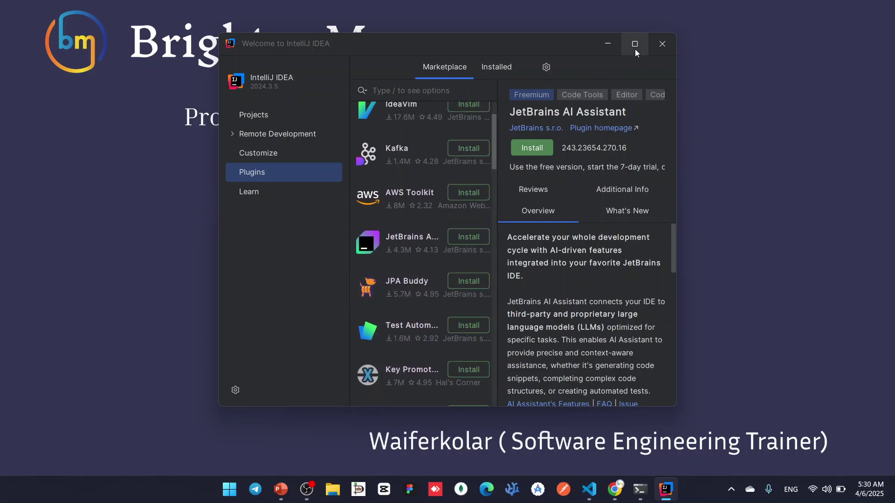
click(663, 43)
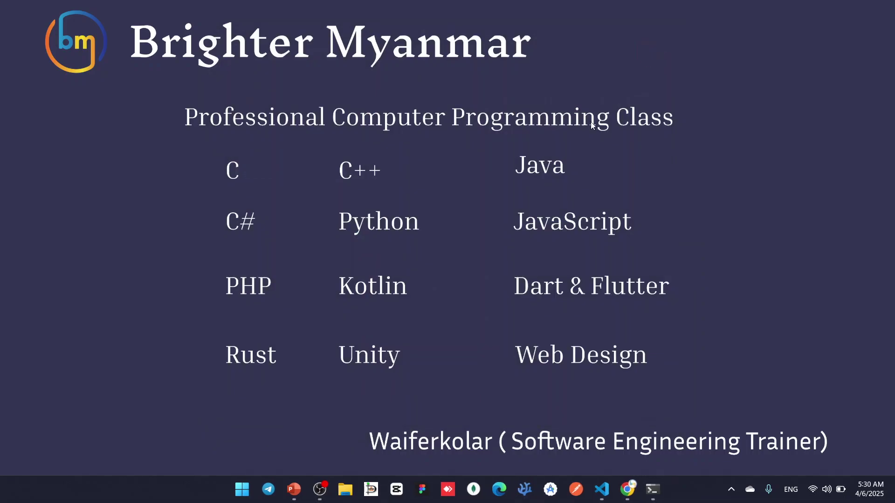